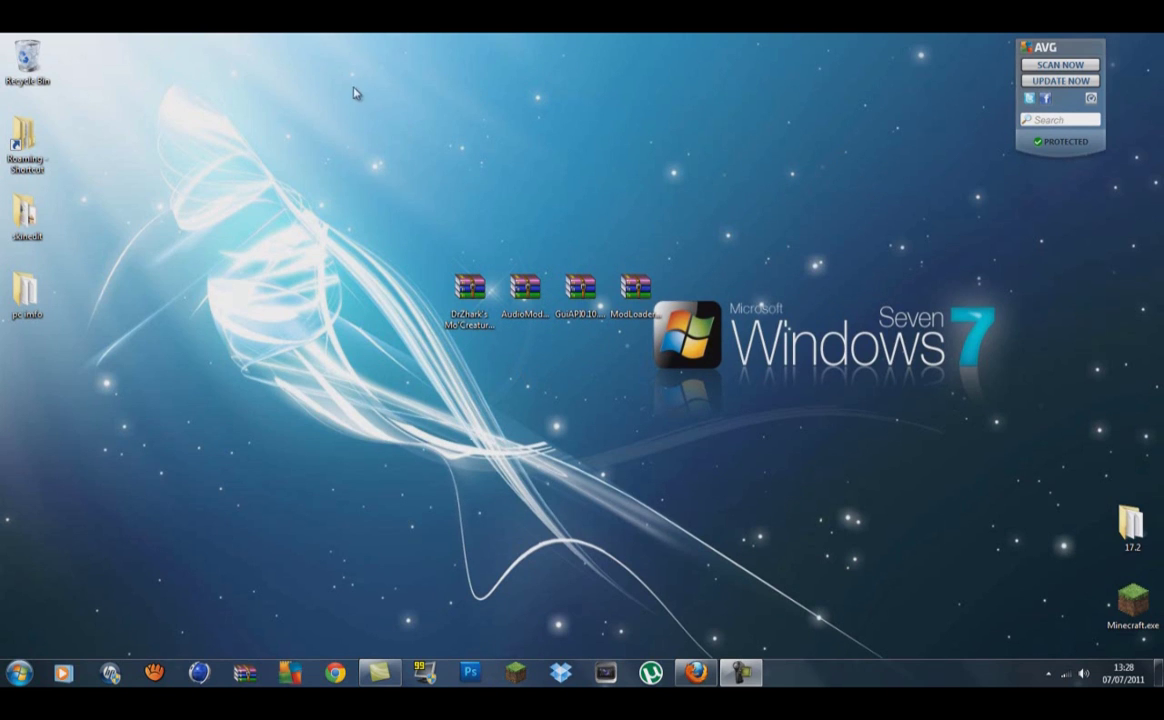
Switch to Firefox and review the Mo' Creatures forum thread, including the mod download link and the expanded installation instructions
left_click(696, 673)
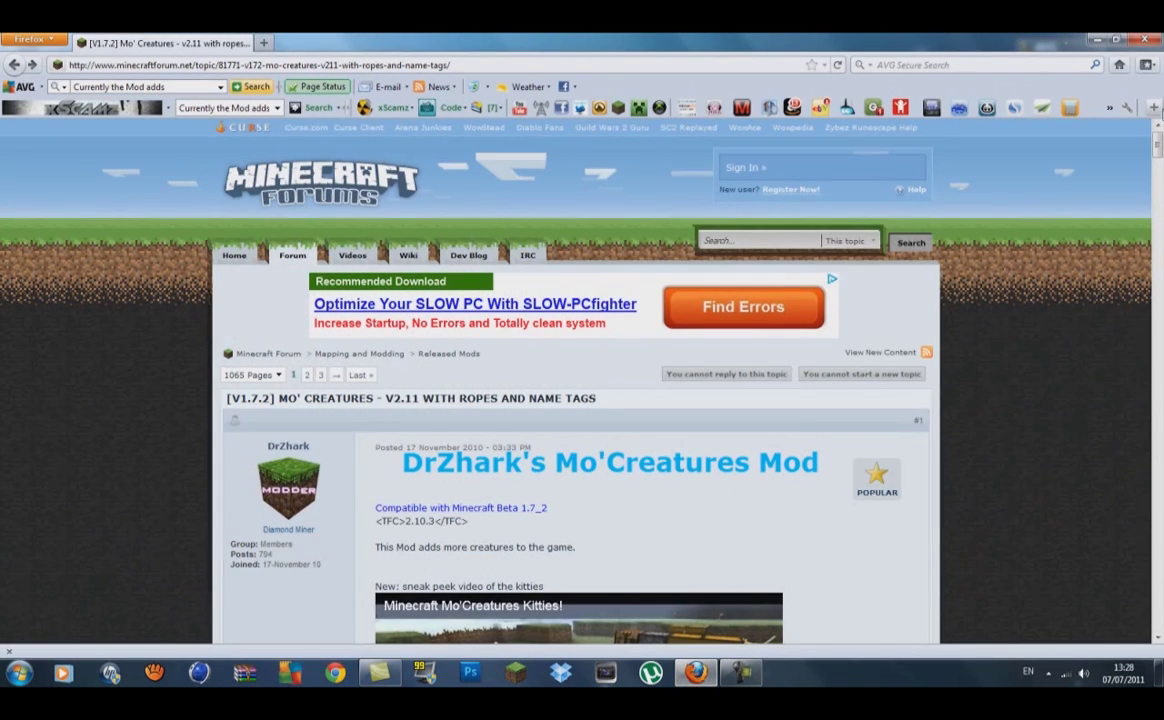
scroll(1150, 160, "down", 1)
scroll(1157, 130, "up", 1)
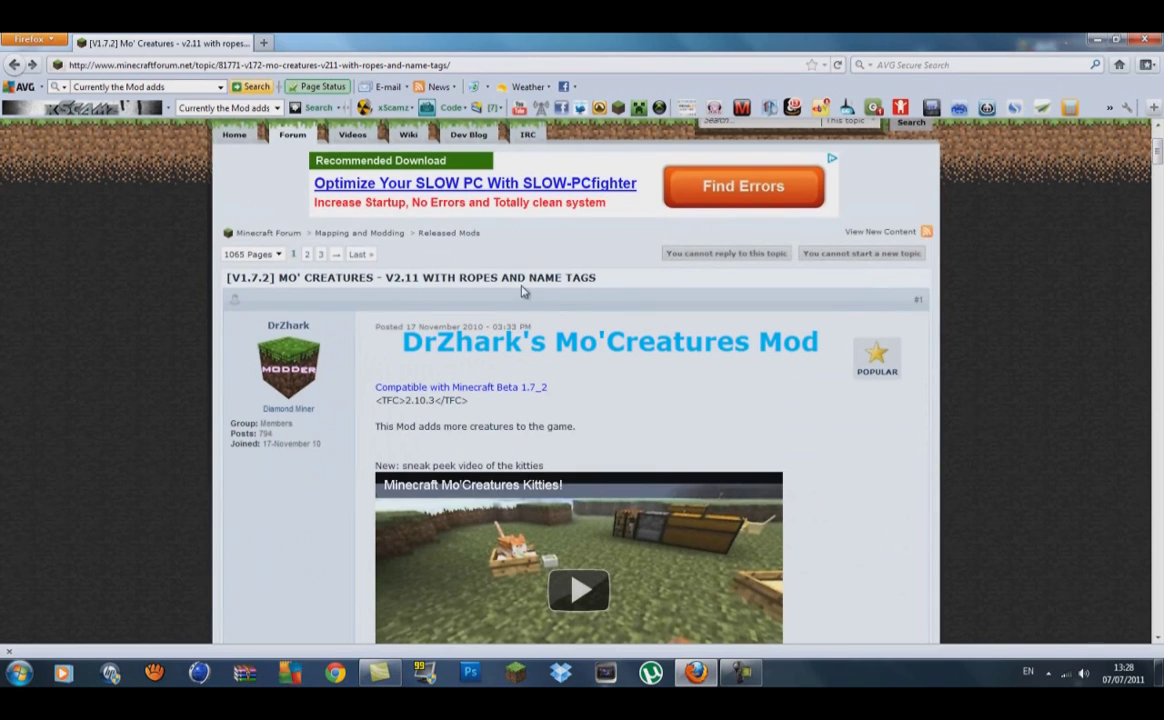
scroll(520, 500, "down", 2)
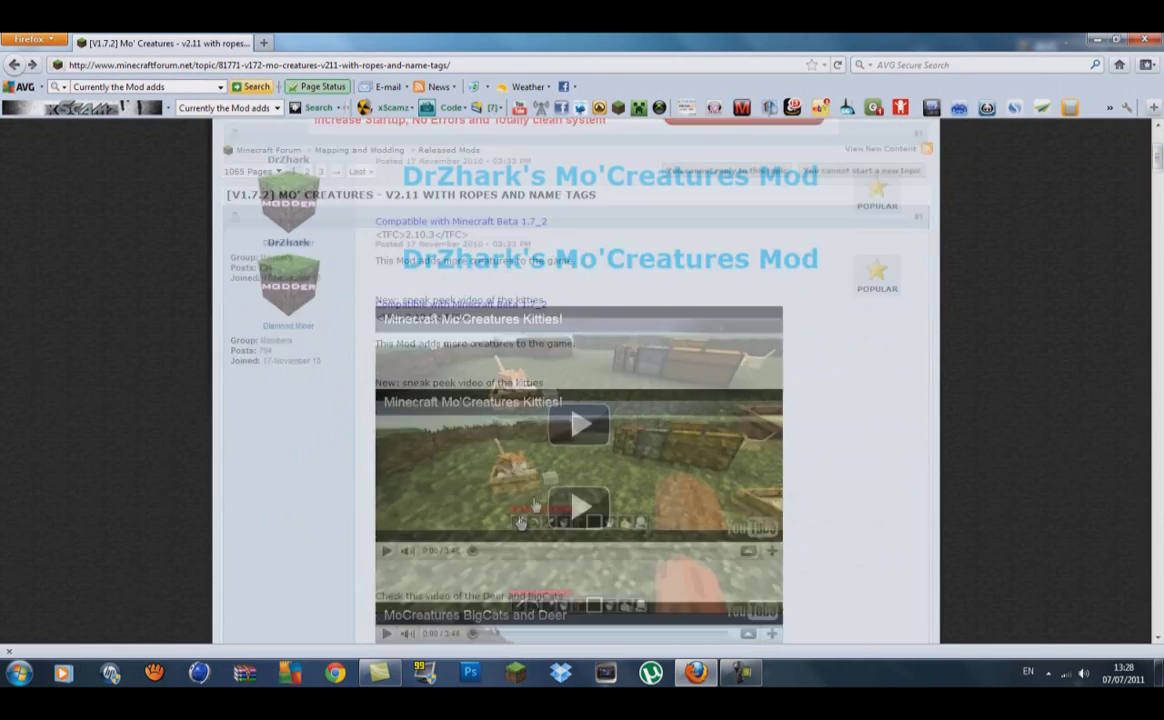
scroll(556, 495, "up", 3)
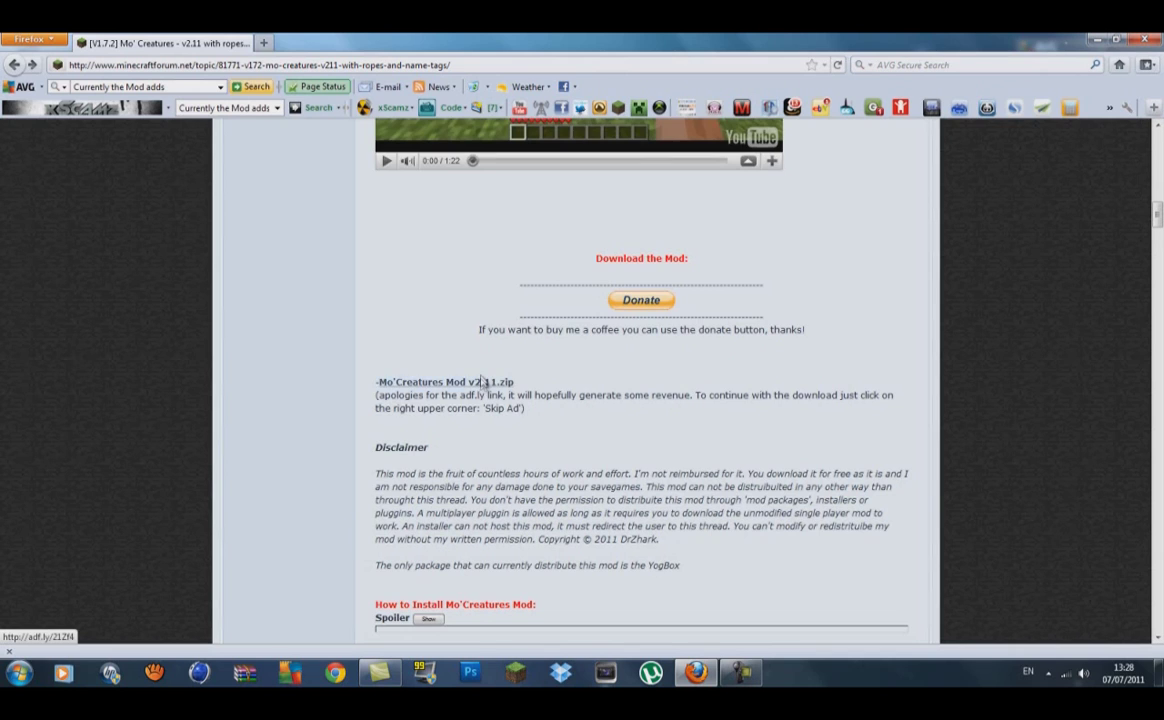
scroll(482, 382, "down", 2)
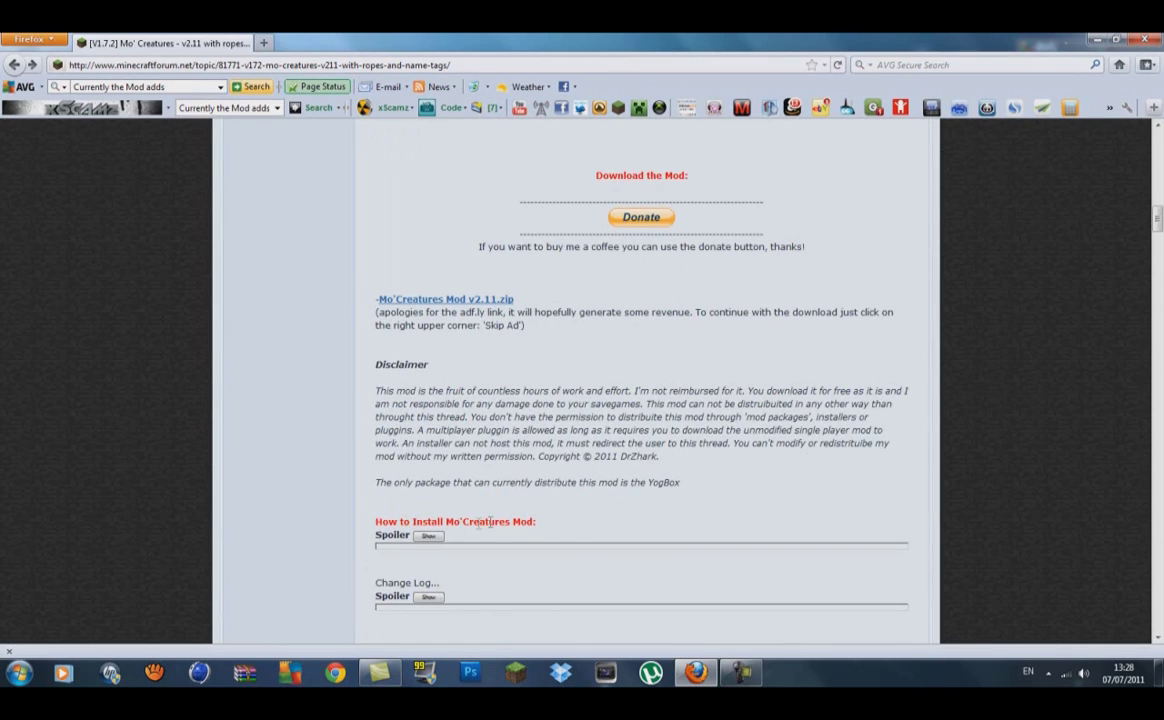
left_click(426, 538)
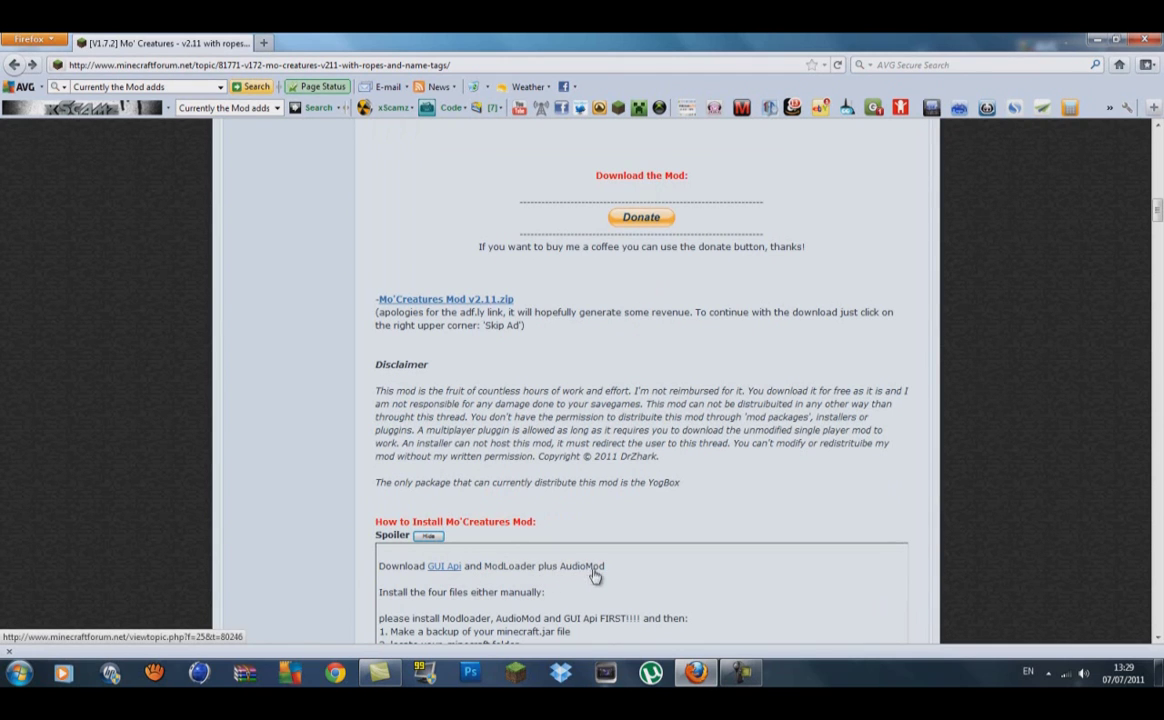
scroll(440, 565, "up", 15)
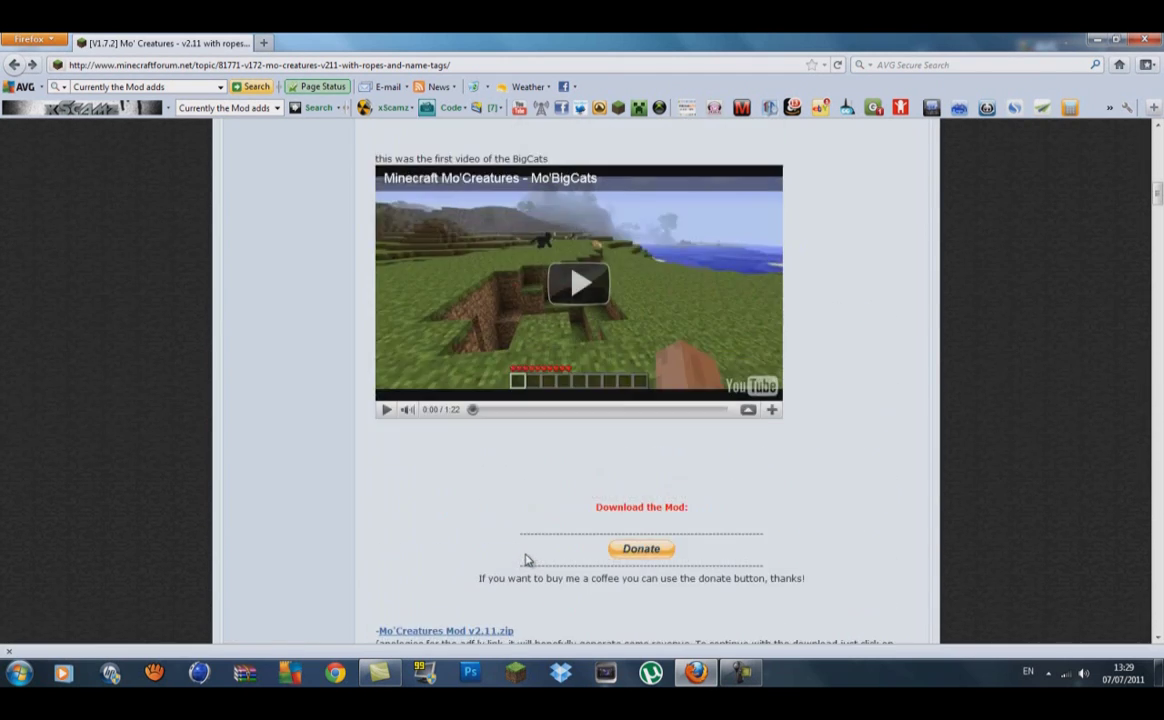
scroll(492, 554, "up", 3)
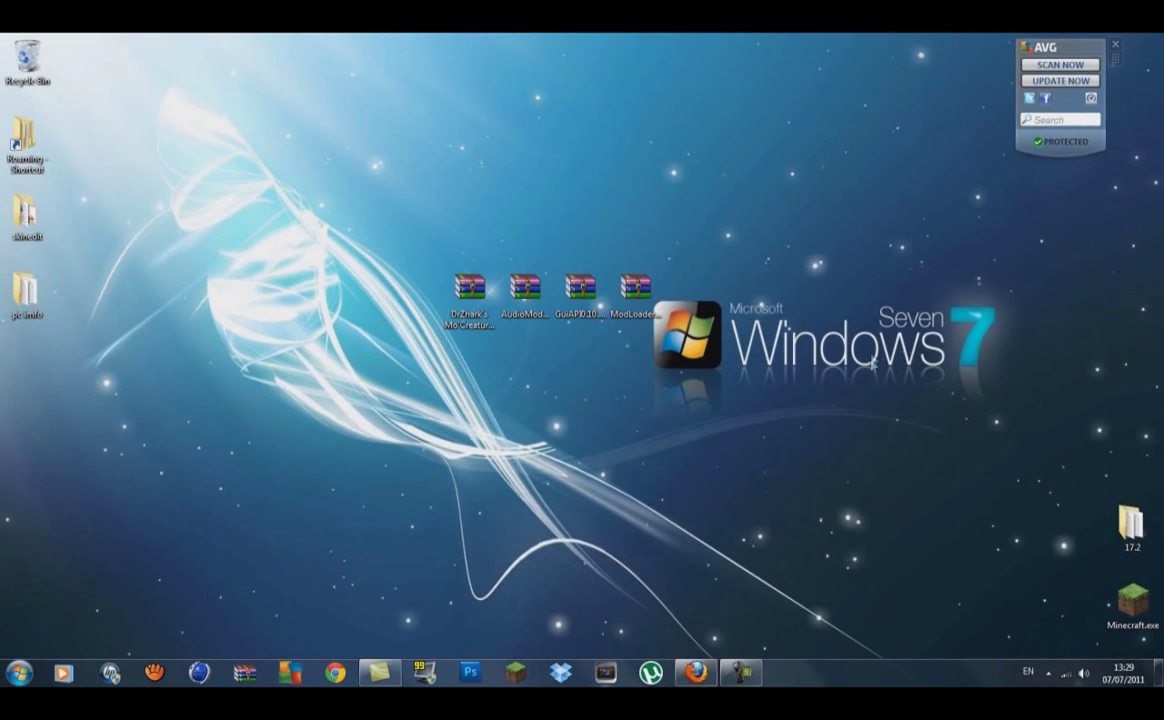
left_click_drag(665, 322, 370, 240)
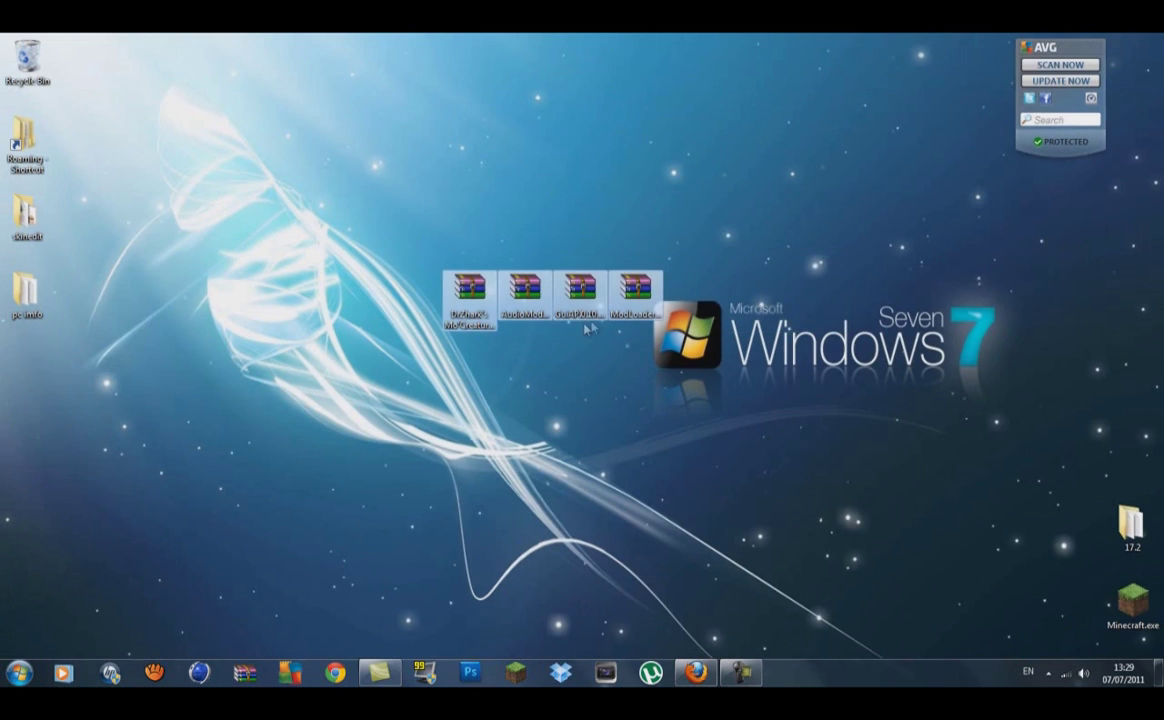
left_click(413, 322)
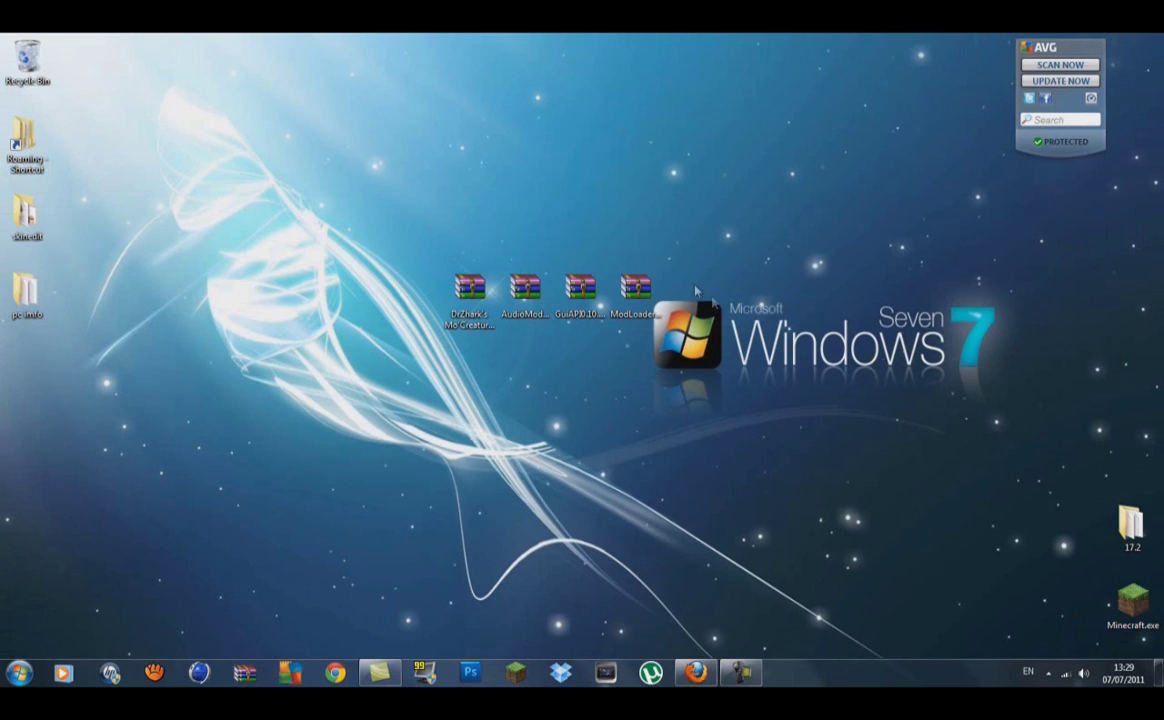
Search Windows for %appdata% and open the Roaming folder
left_click(18, 668)
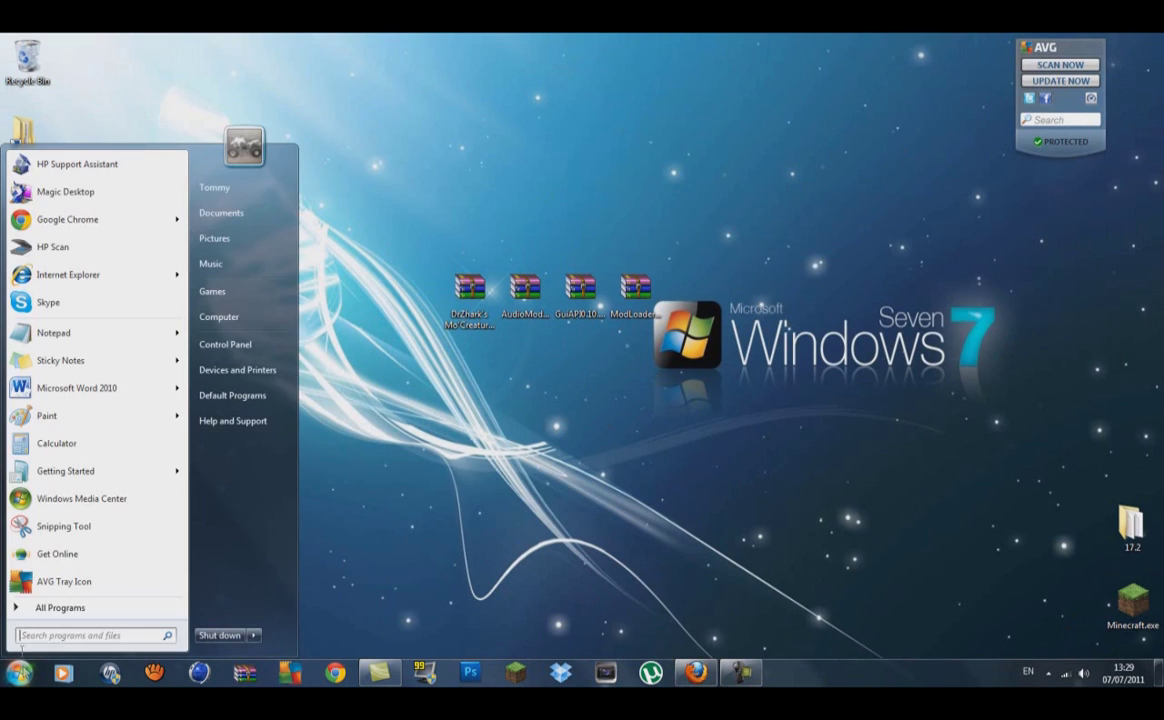
left_click(26, 633)
type("%app")
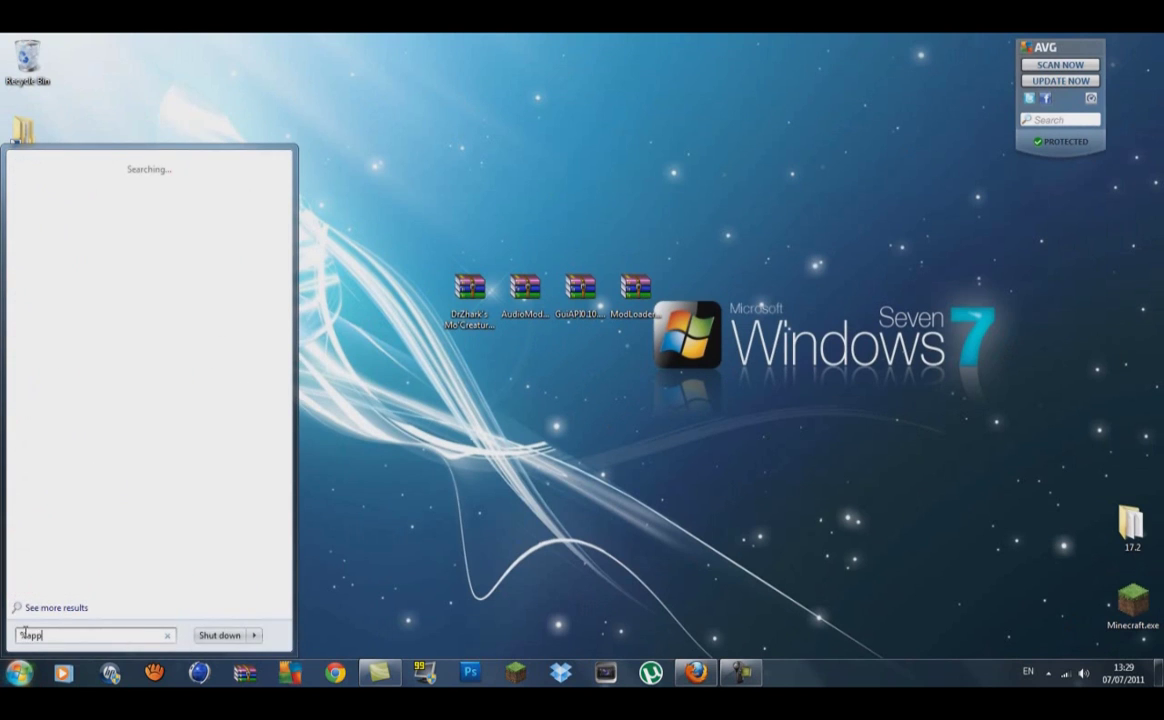
type("data")
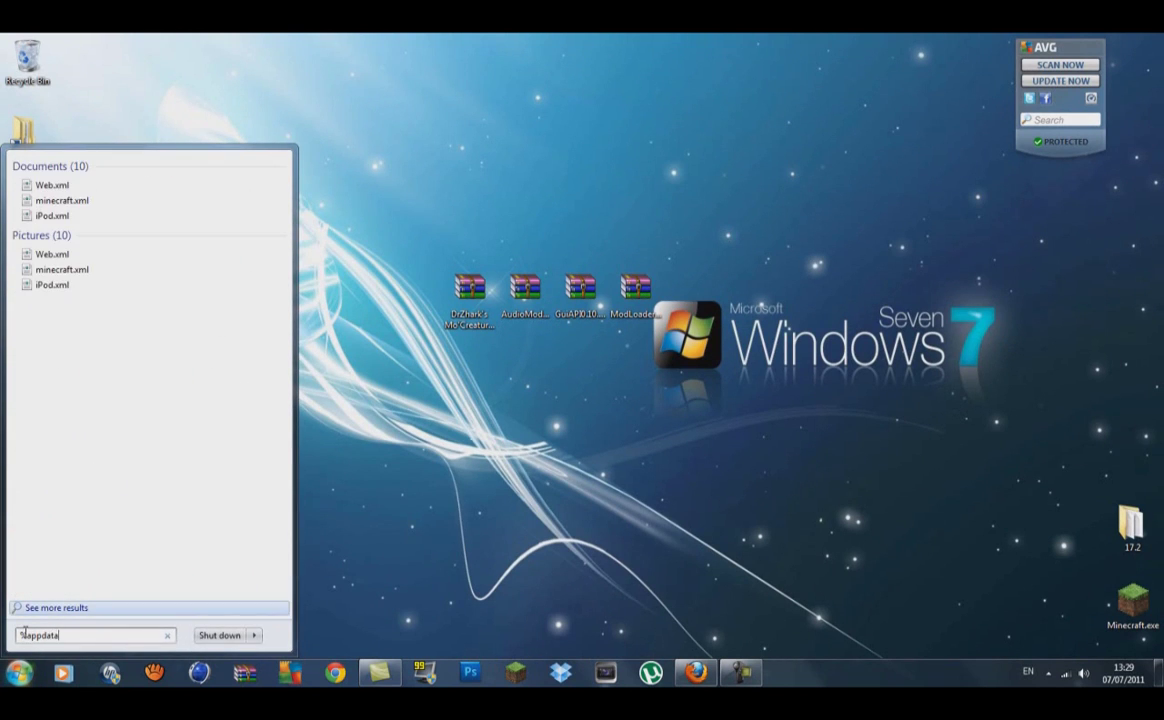
type("%")
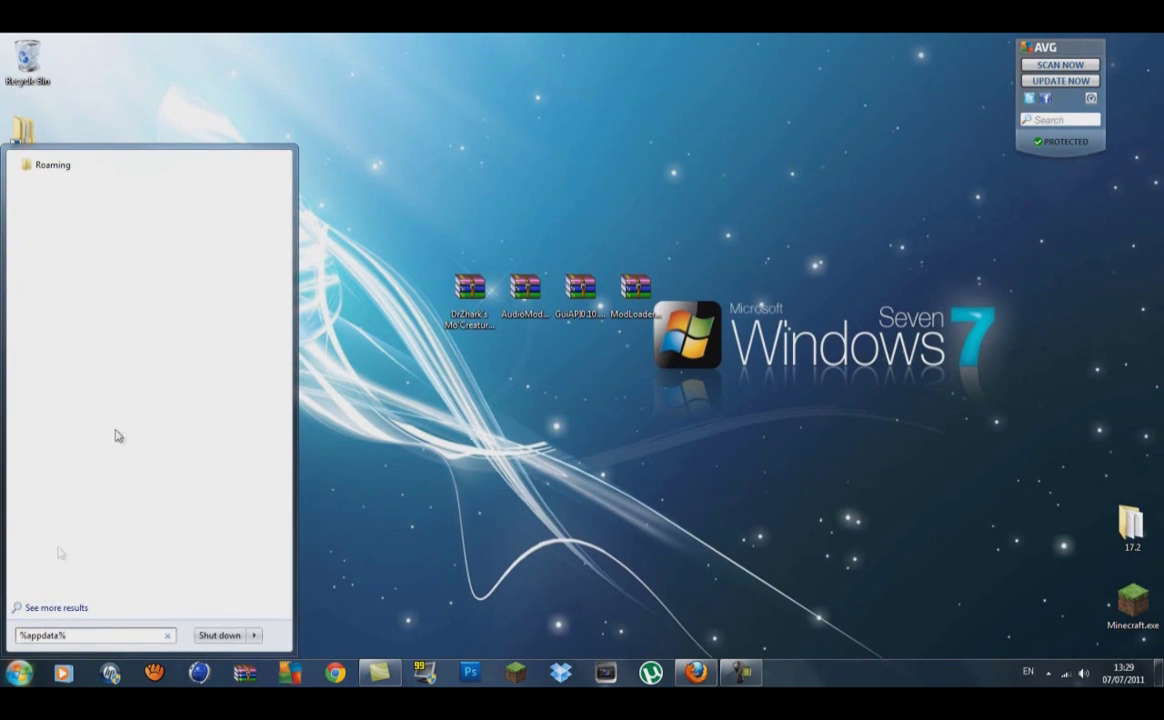
left_click(132, 166)
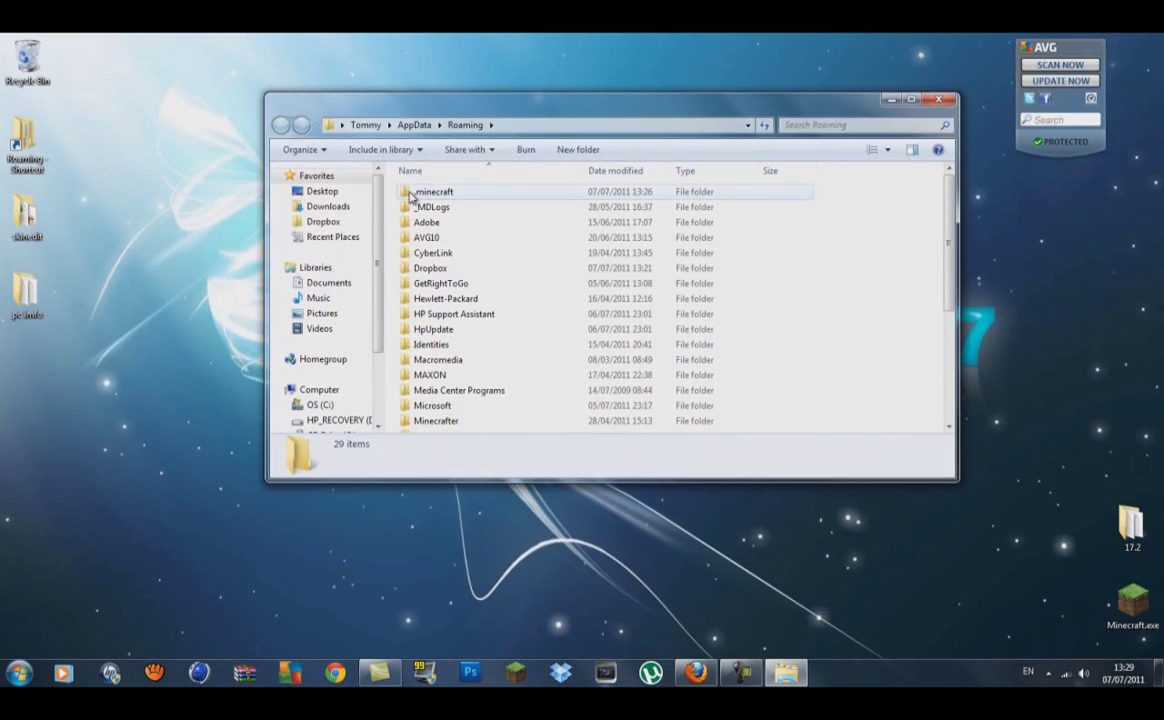
Back up the .minecraft folder by copying it from Roaming to the desktop
left_click(410, 196)
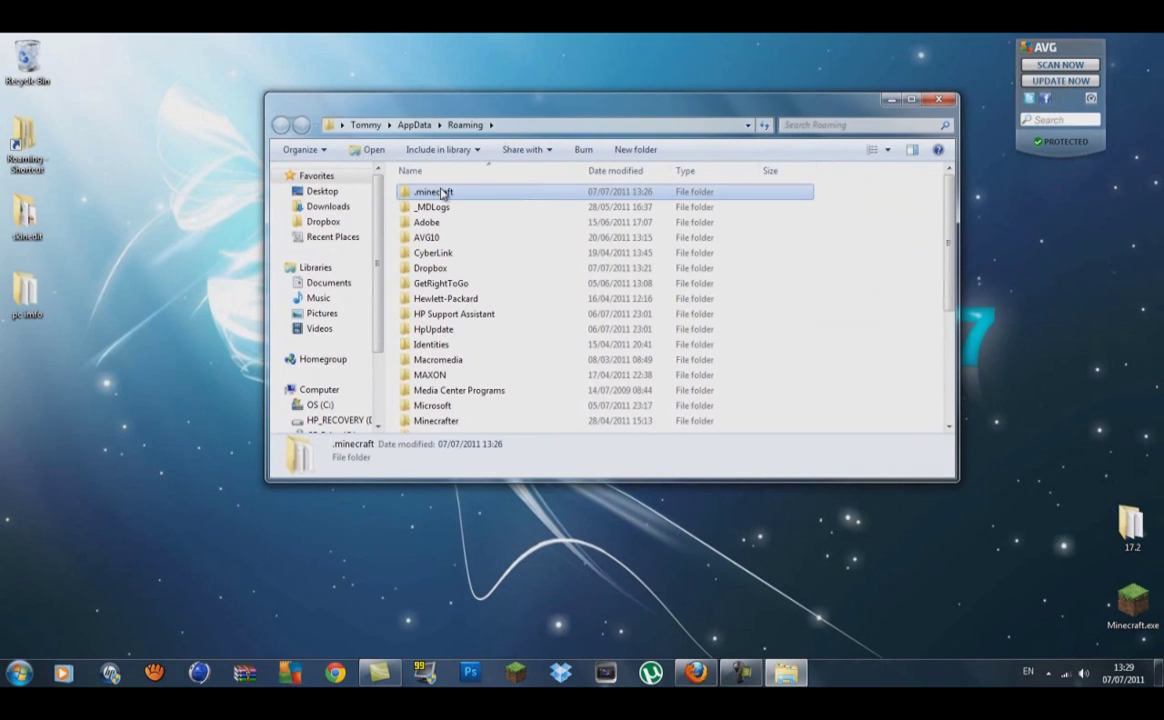
right_click(443, 193)
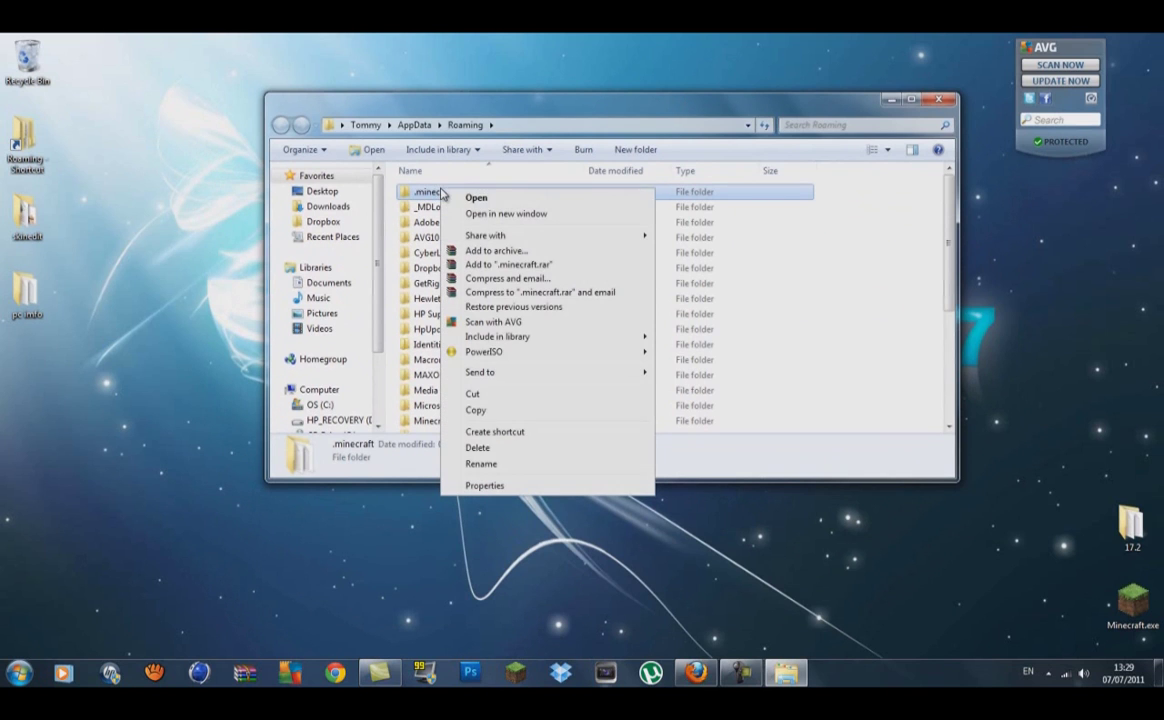
left_click(548, 412)
right_click(14, 347)
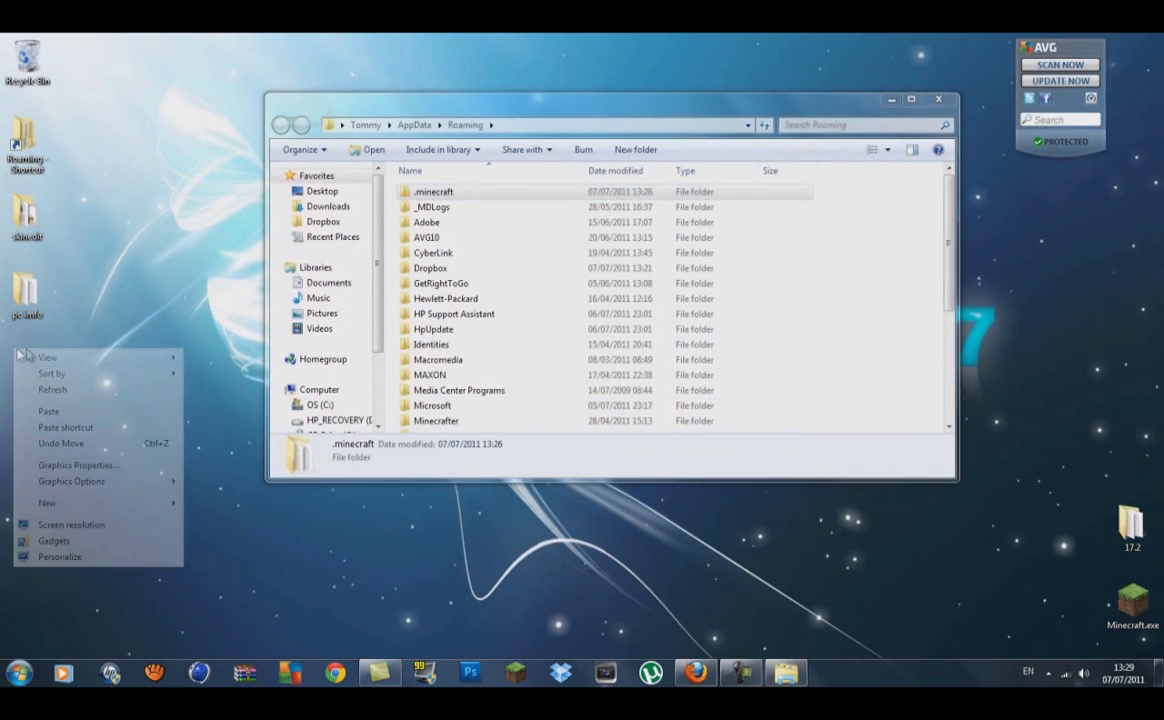
left_click(49, 411)
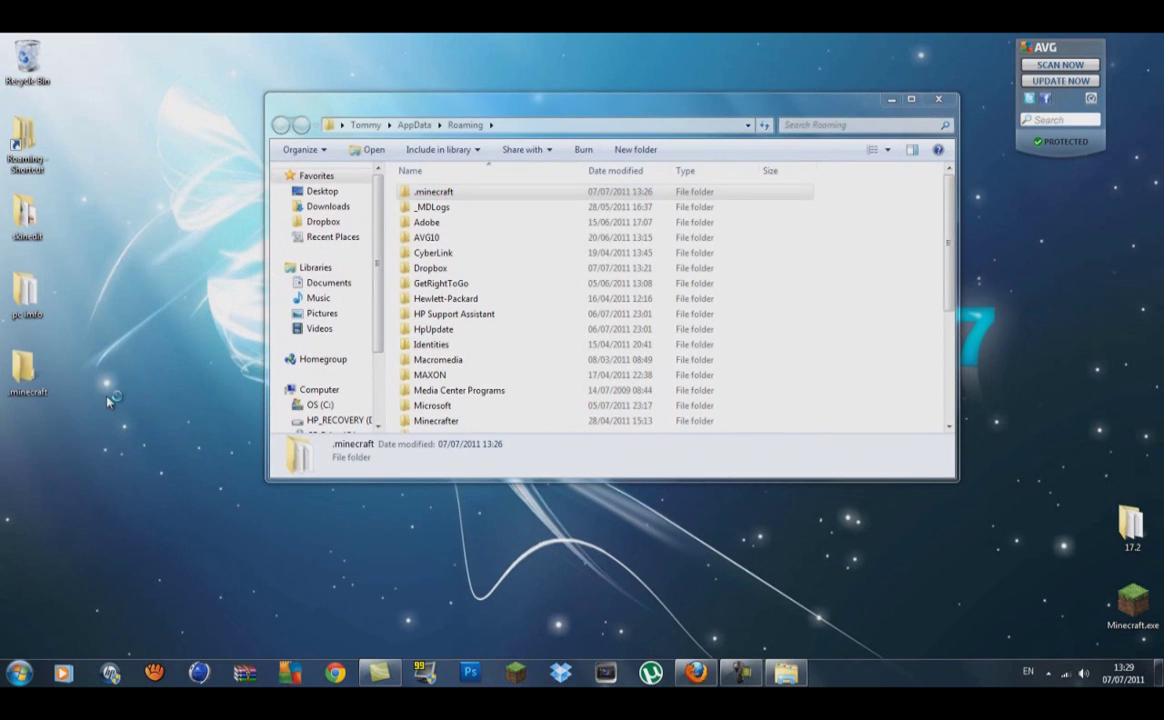
Create a desktop shortcut to the .minecraft folder in Roaming
right_click(500, 193)
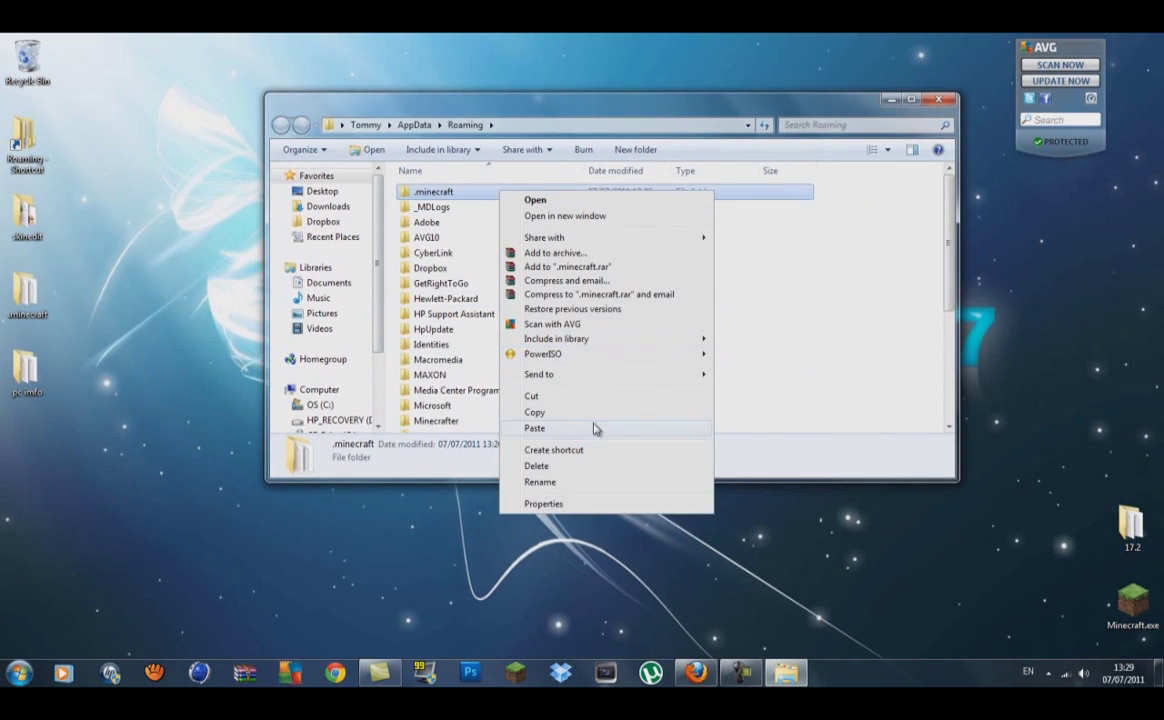
mouse_move(590, 341)
mouse_move(617, 379)
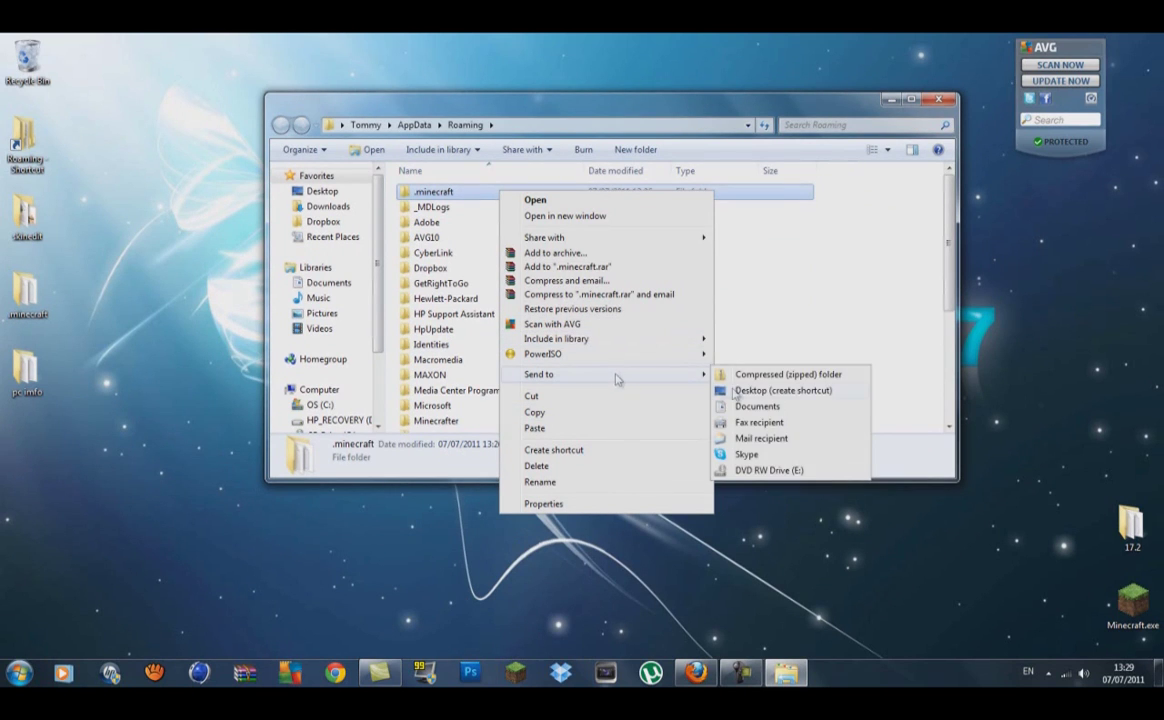
left_click(822, 397)
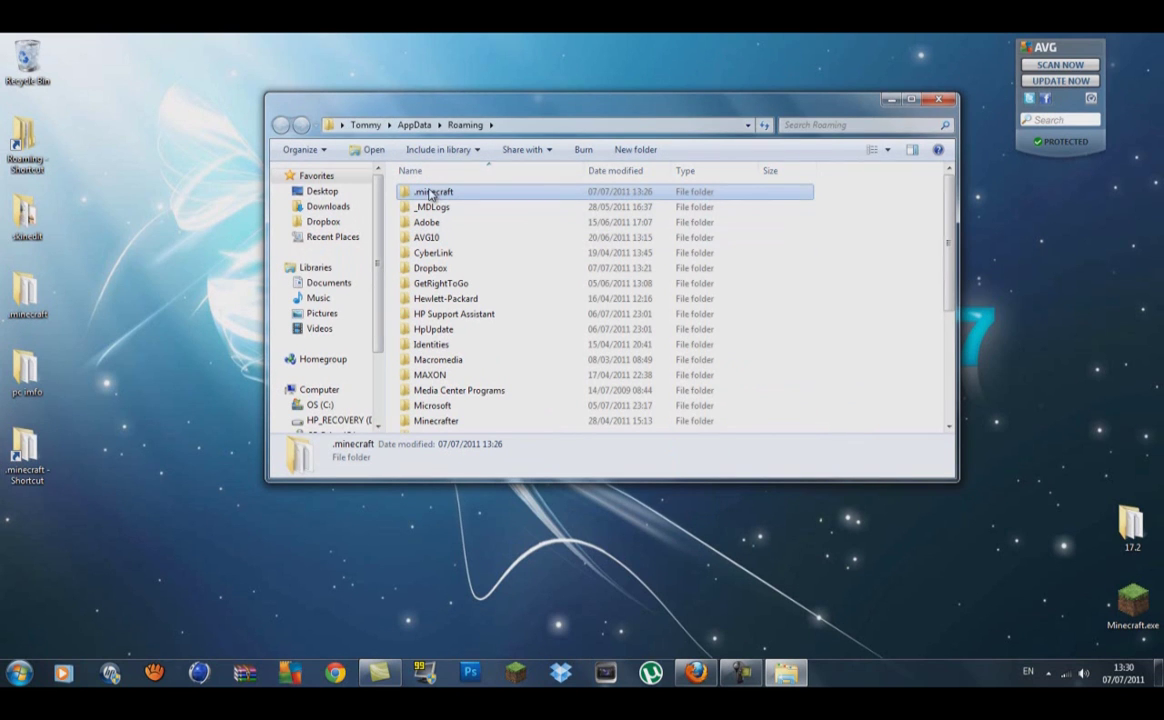
Go into the bin folder inside .minecraft and open minecraft.jar with WinRAR archiver
double_click(432, 193)
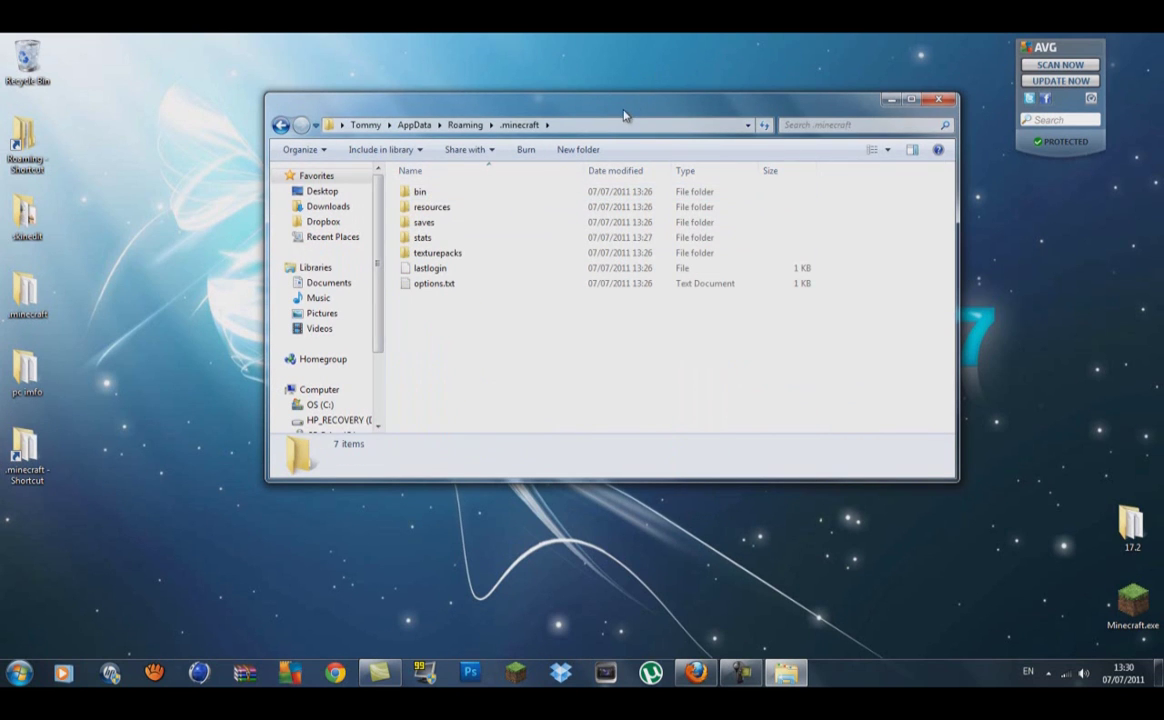
left_click_drag(623, 115, 616, 148)
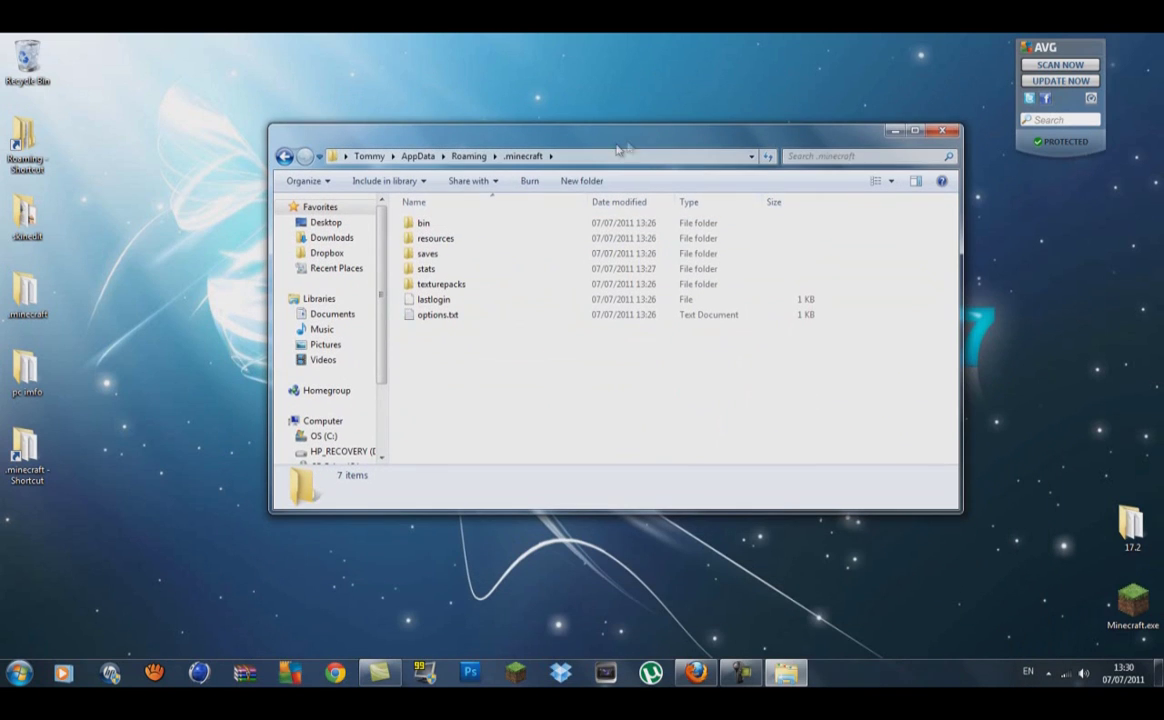
double_click(422, 224)
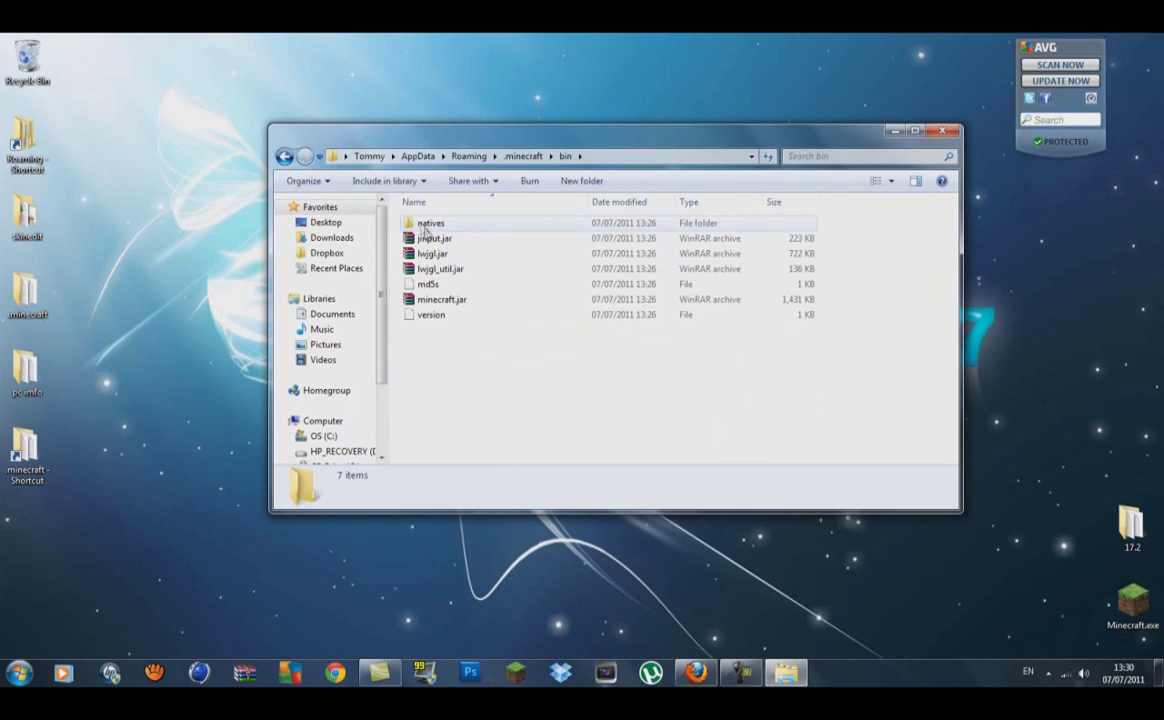
left_click(431, 304)
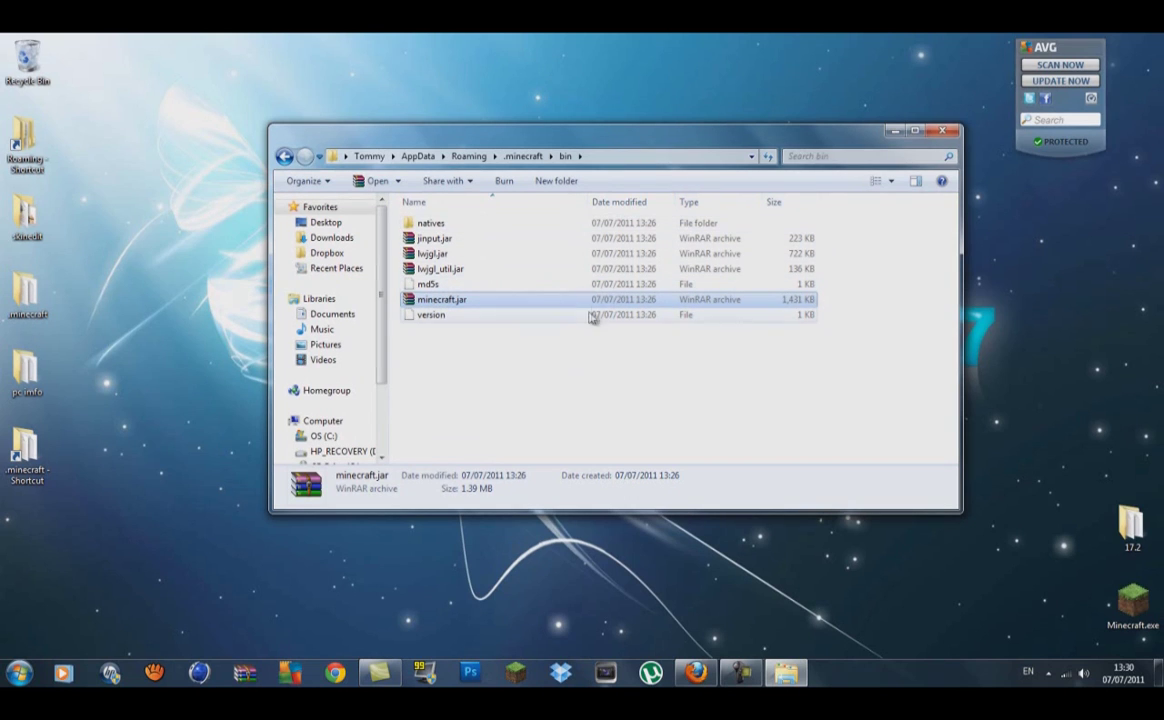
right_click(494, 304)
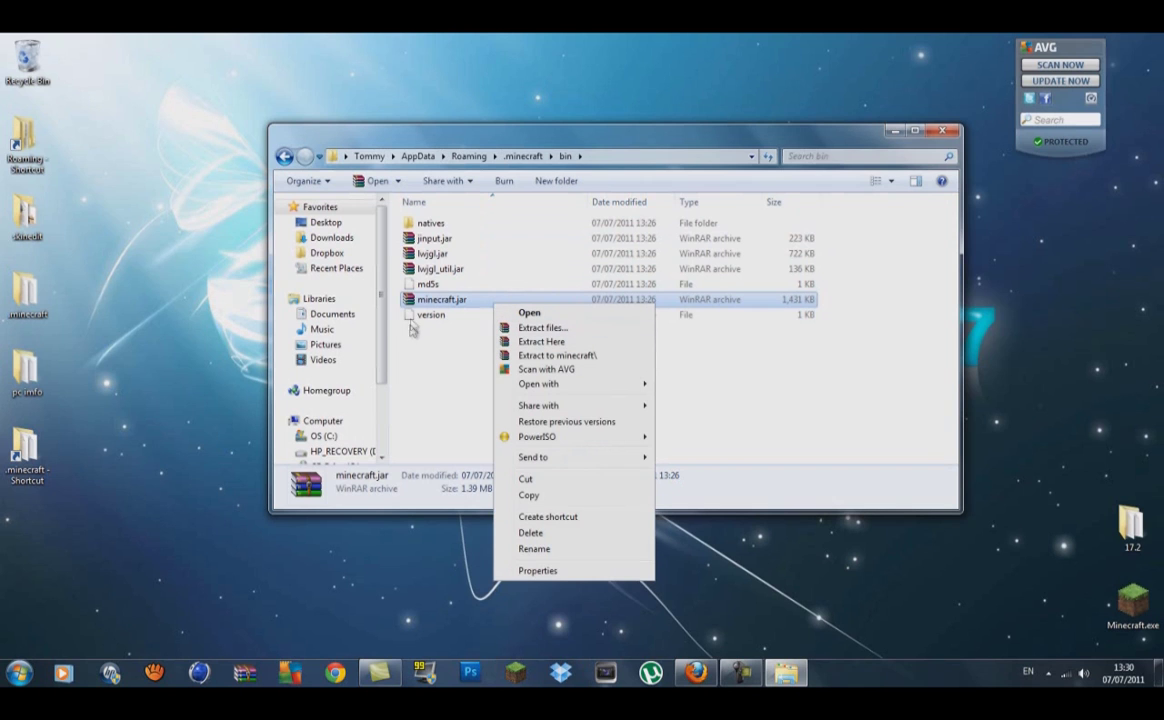
mouse_move(590, 384)
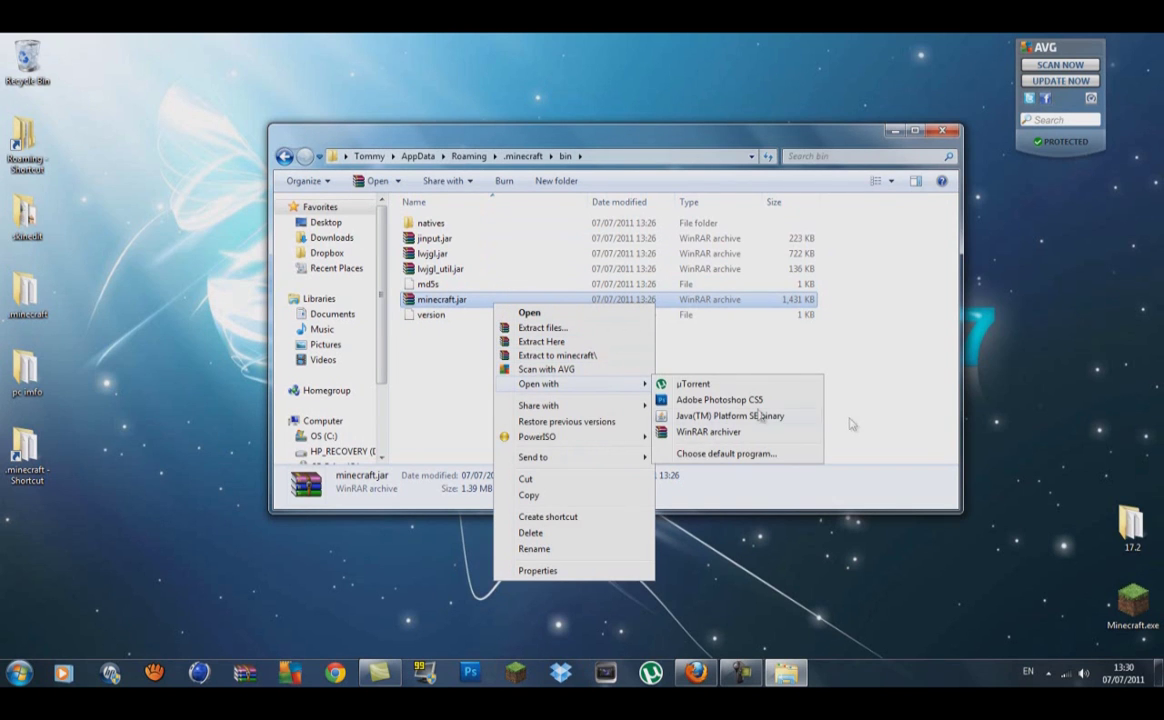
left_click(781, 436)
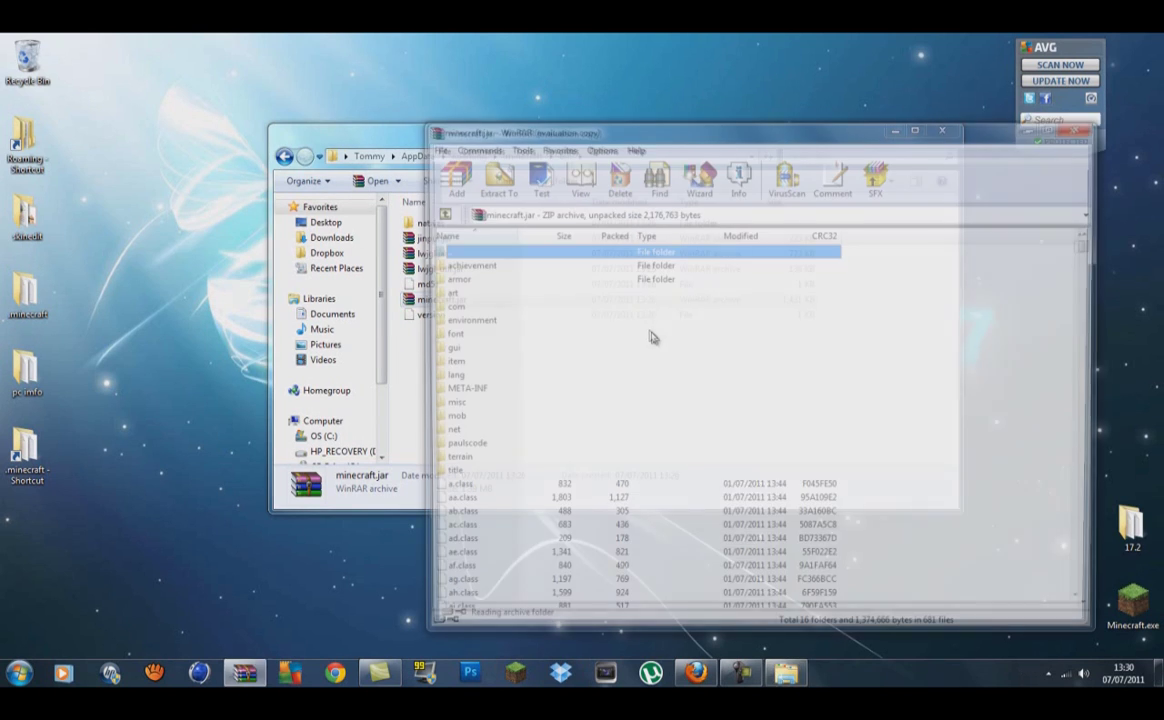
Close the bin folder window and maximize the minecraft.jar archive window
left_click(347, 146)
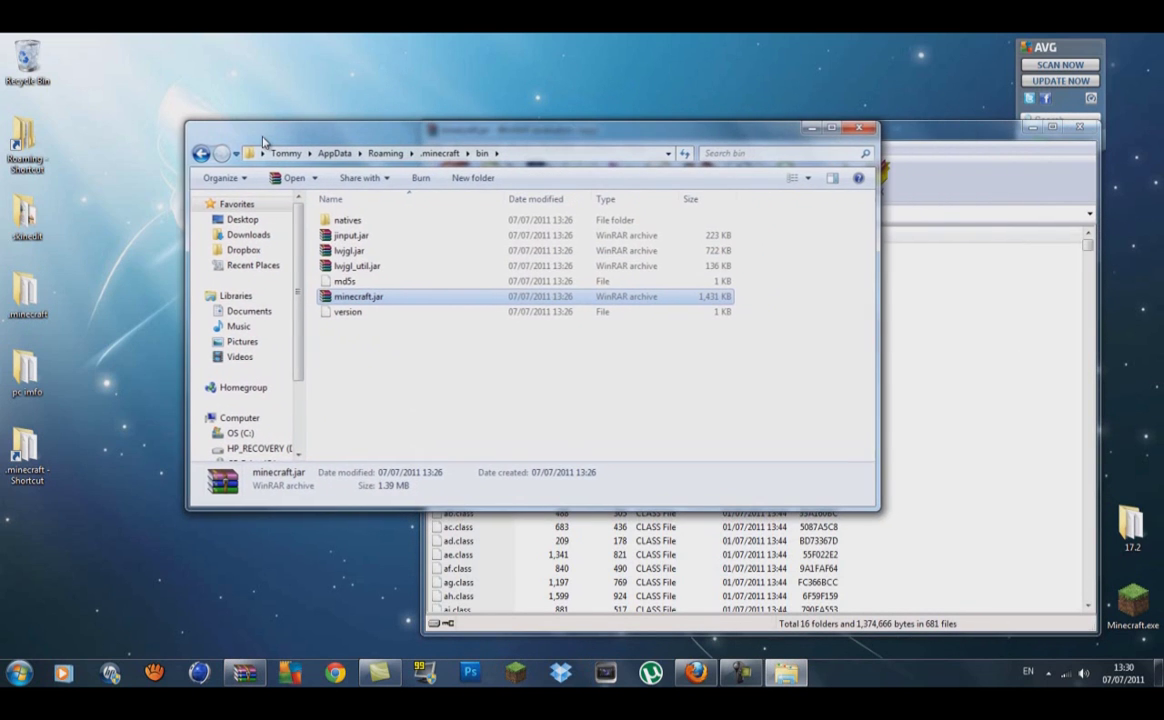
left_click(858, 130)
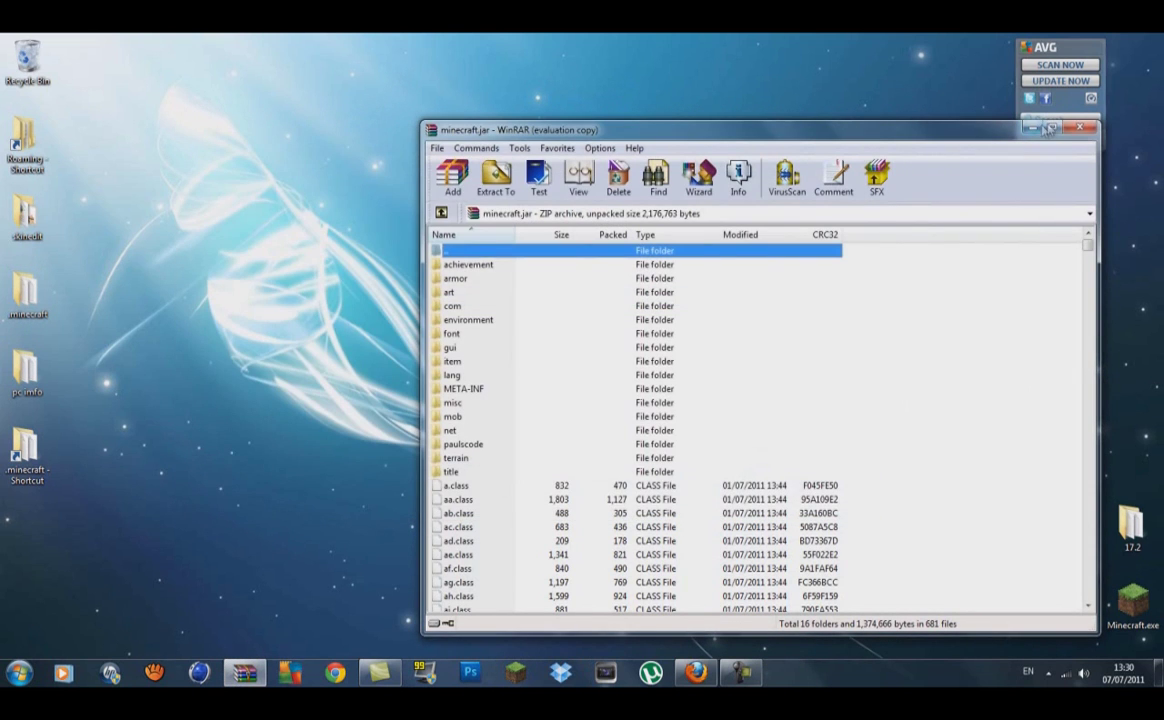
double_click(955, 127)
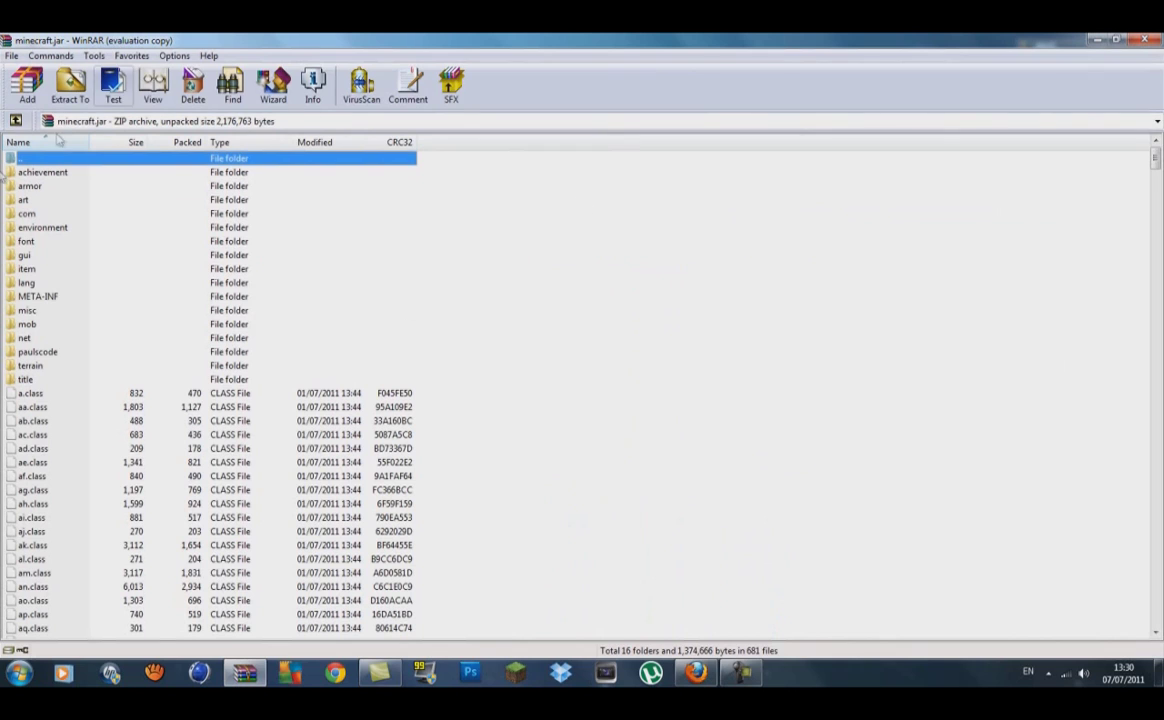
Delete the META-INF folder from the minecraft.jar archive, then minimize the archive window to reveal the desktop
left_click(23, 297)
right_click(23, 300)
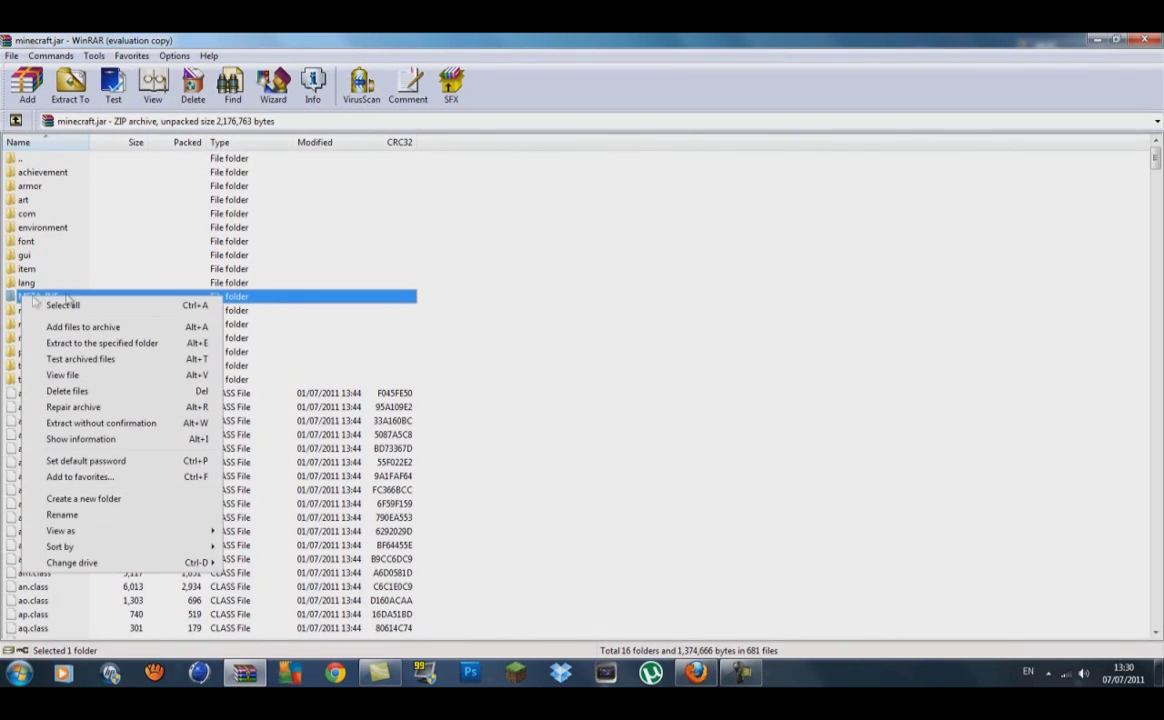
left_click(114, 393)
left_click(540, 366)
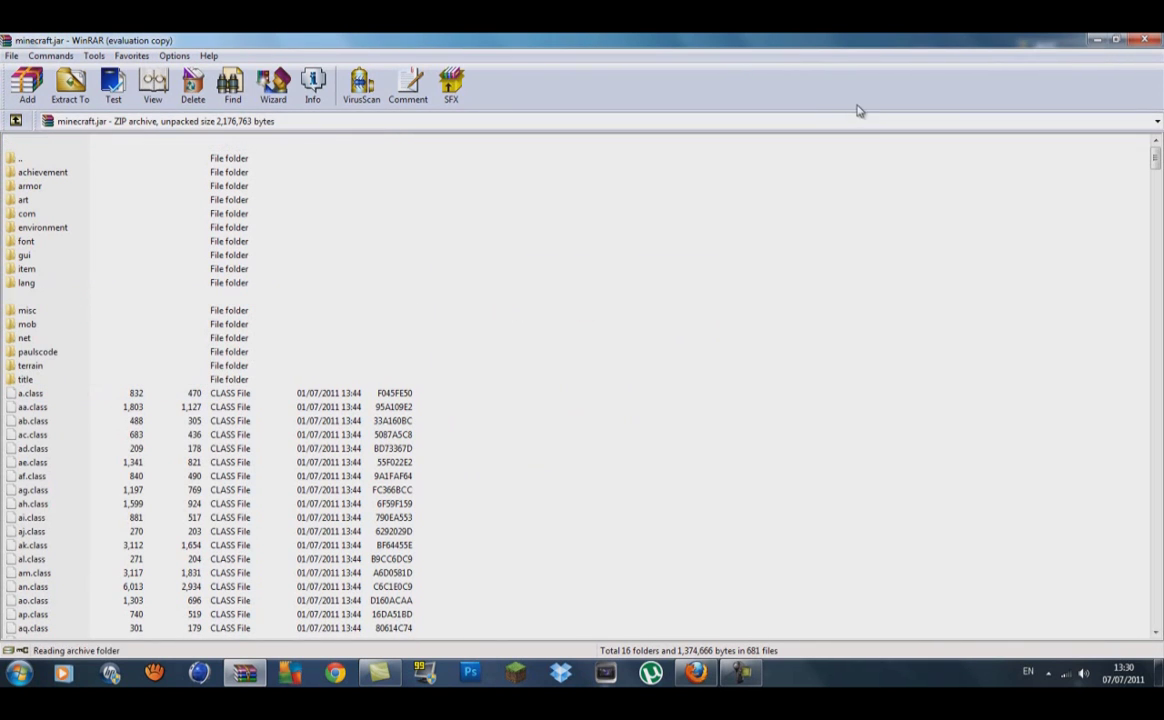
left_click(1097, 38)
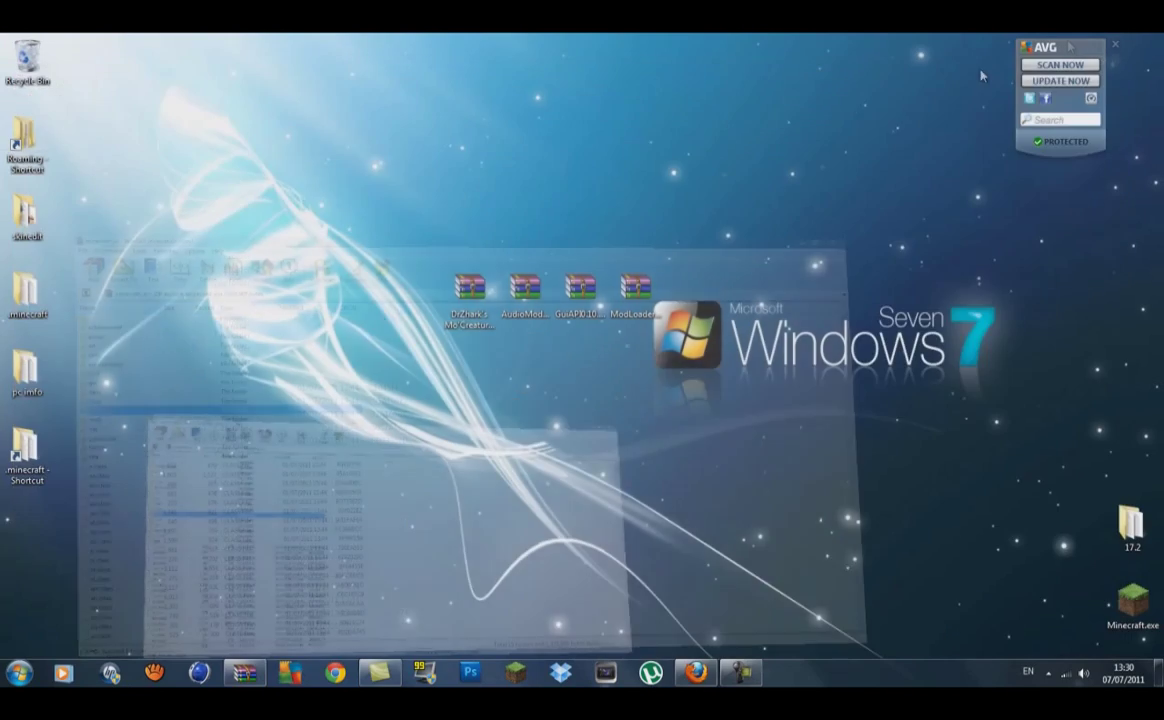
Open AudioMod.zip from the desktop and place its window on top of the minecraft.jar archive window
double_click(510, 316)
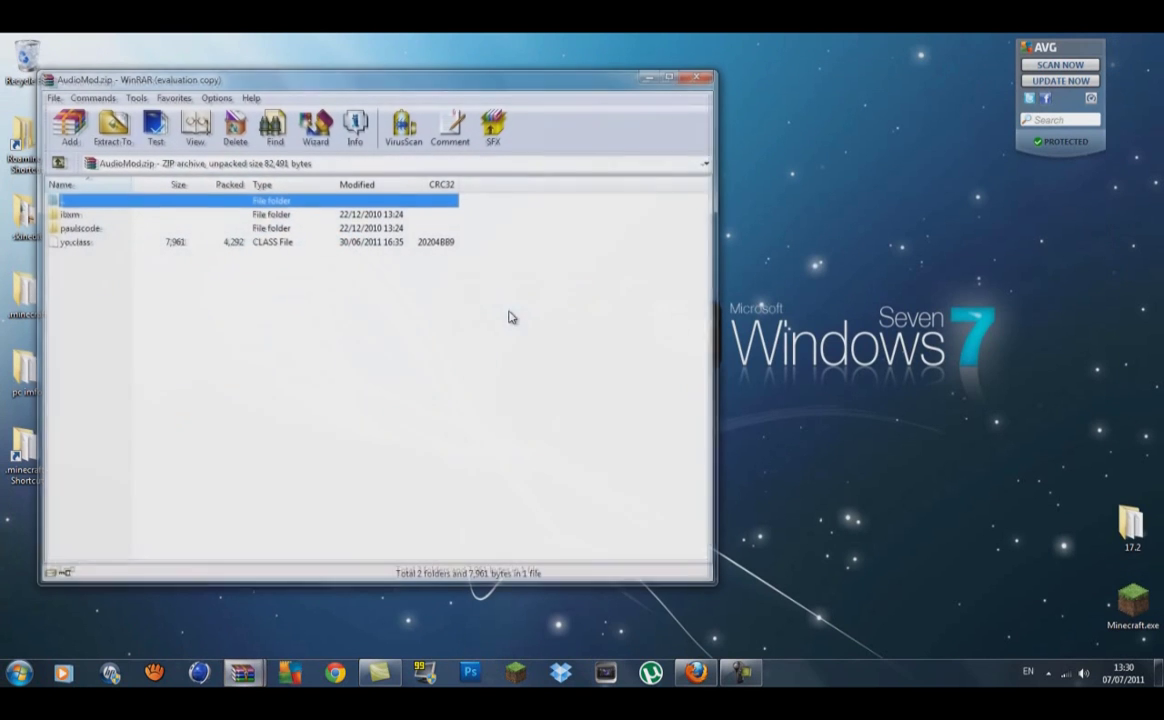
left_click_drag(447, 68, 773, 68)
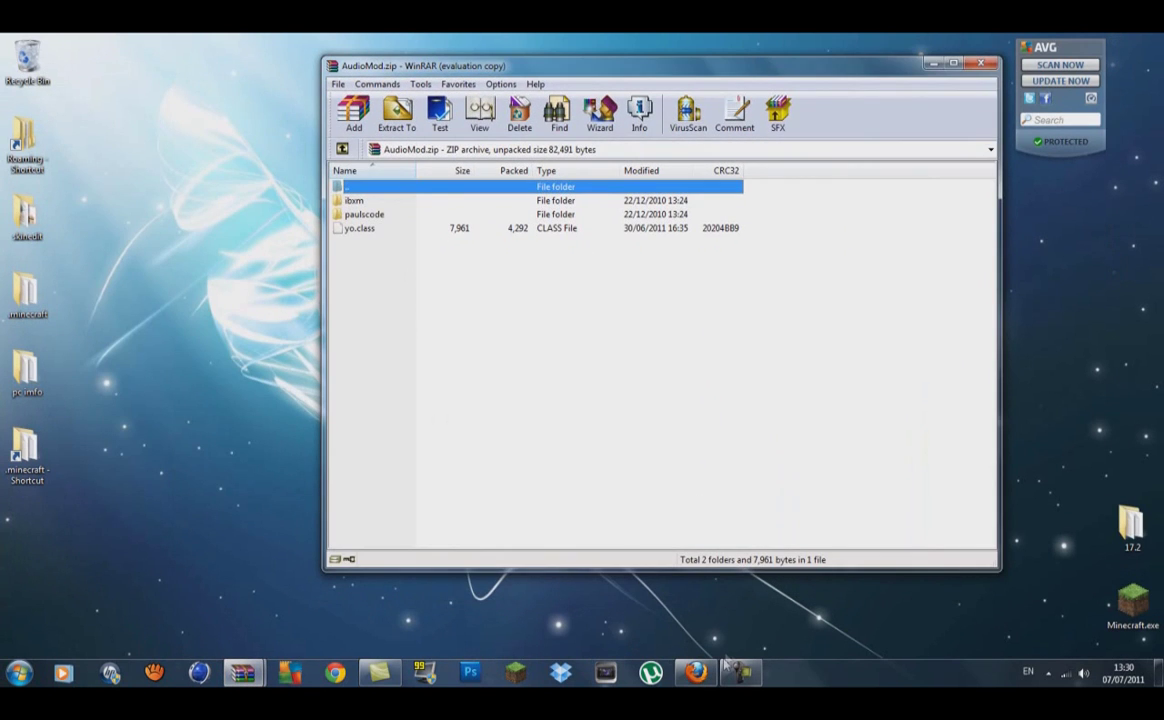
left_click(241, 672)
left_click(231, 595)
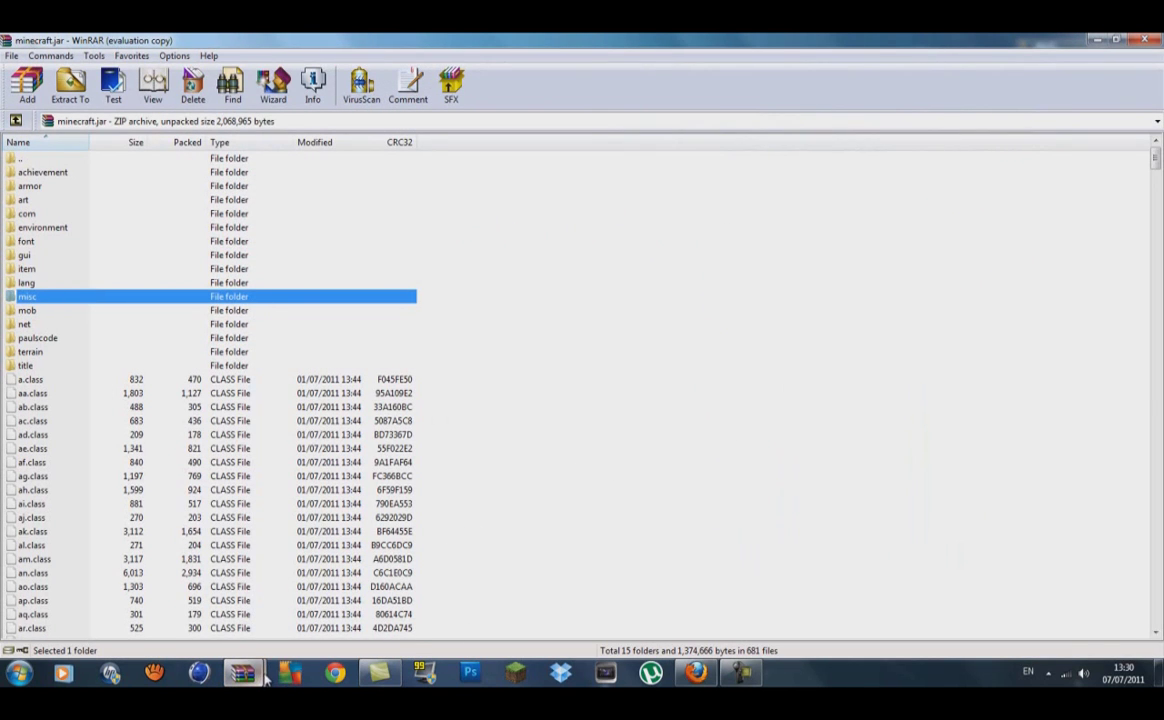
mouse_move(265, 678)
left_click(340, 540)
Add everything in AudioMod.zip (ibxm, paulscode and yo.class) to minecraft.jar with the Add and replace files update mode
left_click_drag(618, 330, 395, 177)
left_click_drag(749, 70, 850, 71)
left_click_drag(595, 213, 66, 547)
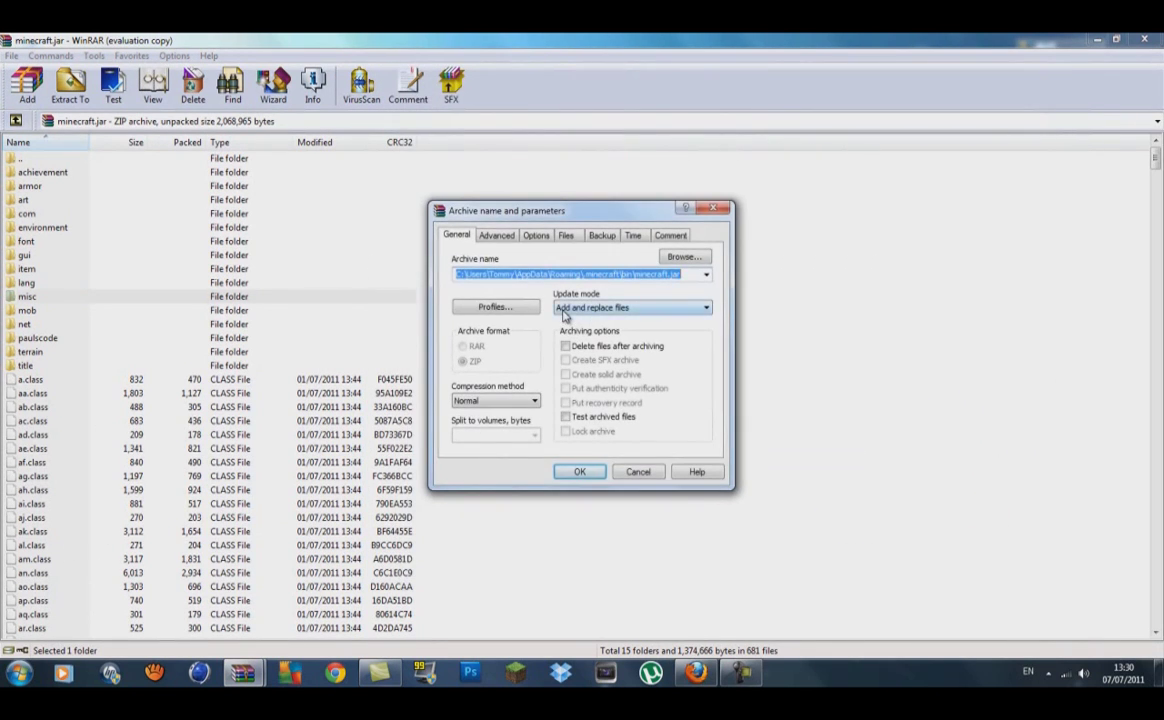
left_click(584, 471)
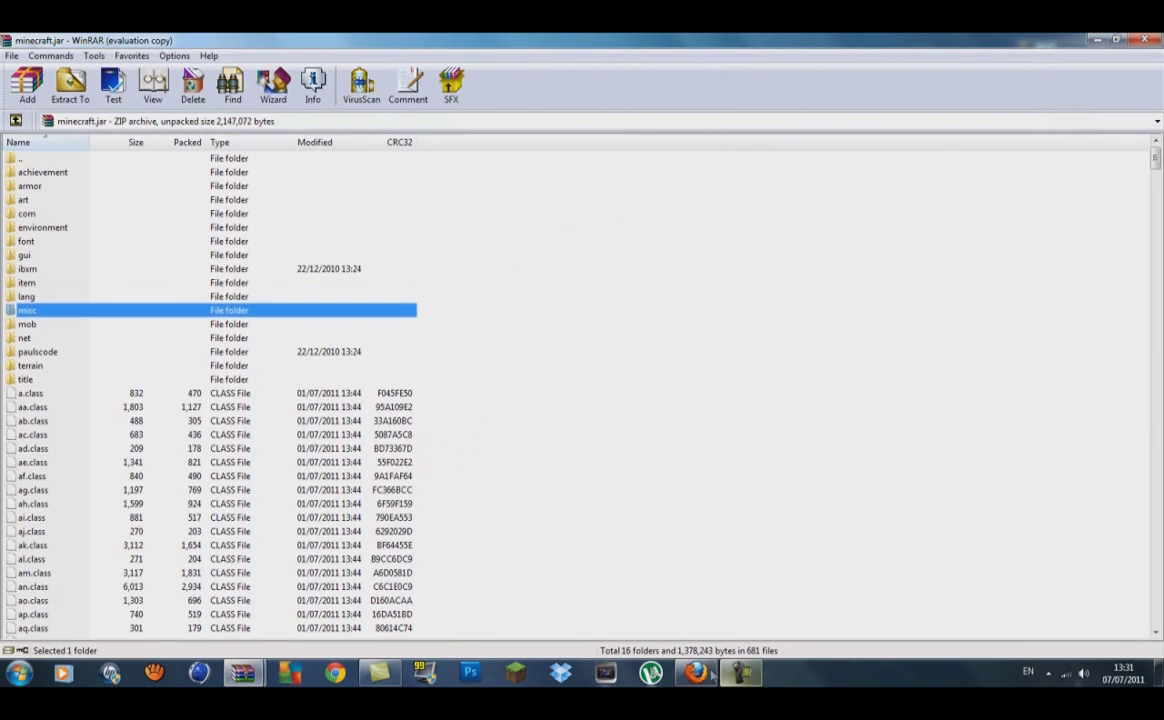
Close the AudioMod.zip window, minimize minecraft.jar and set the AudioMod archive apart from the other mod archives on the desktop
left_click(242, 672)
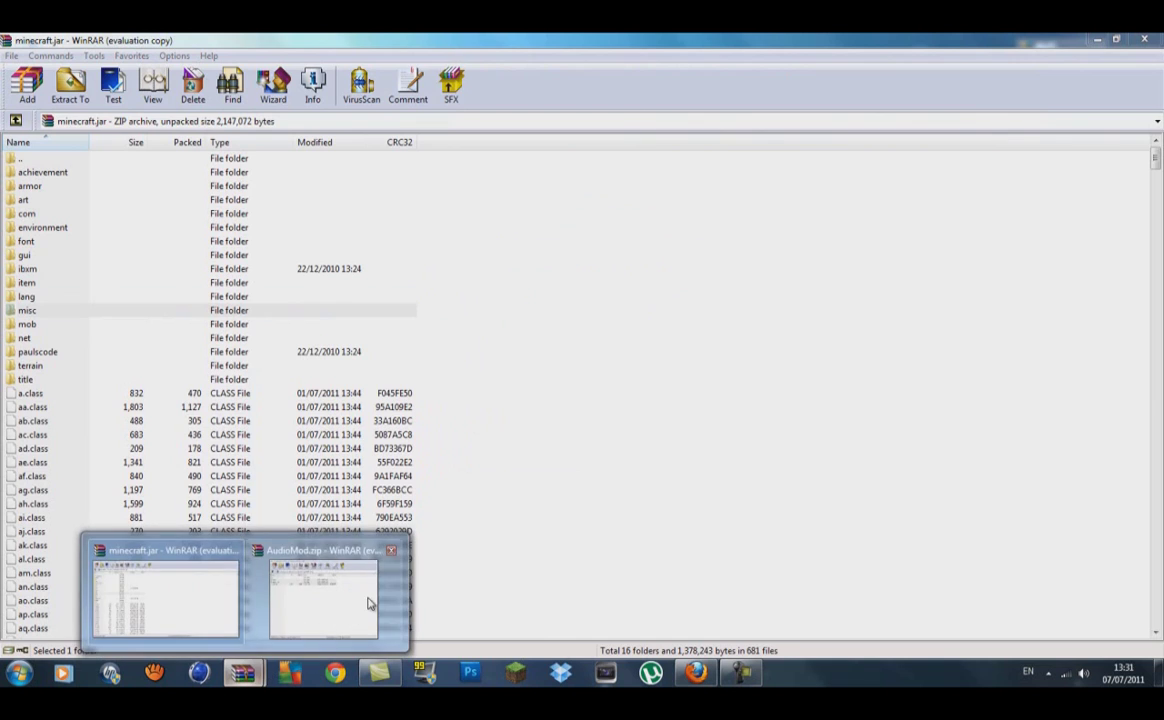
left_click(368, 603)
key("Escape")
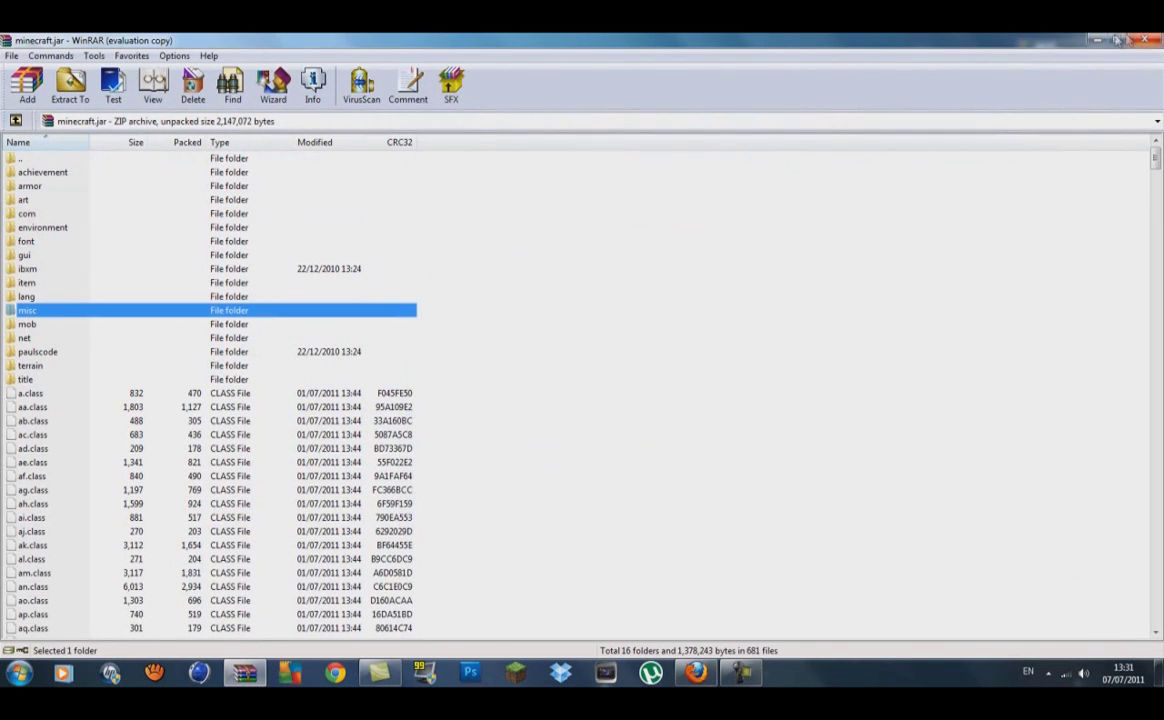
key("Escape")
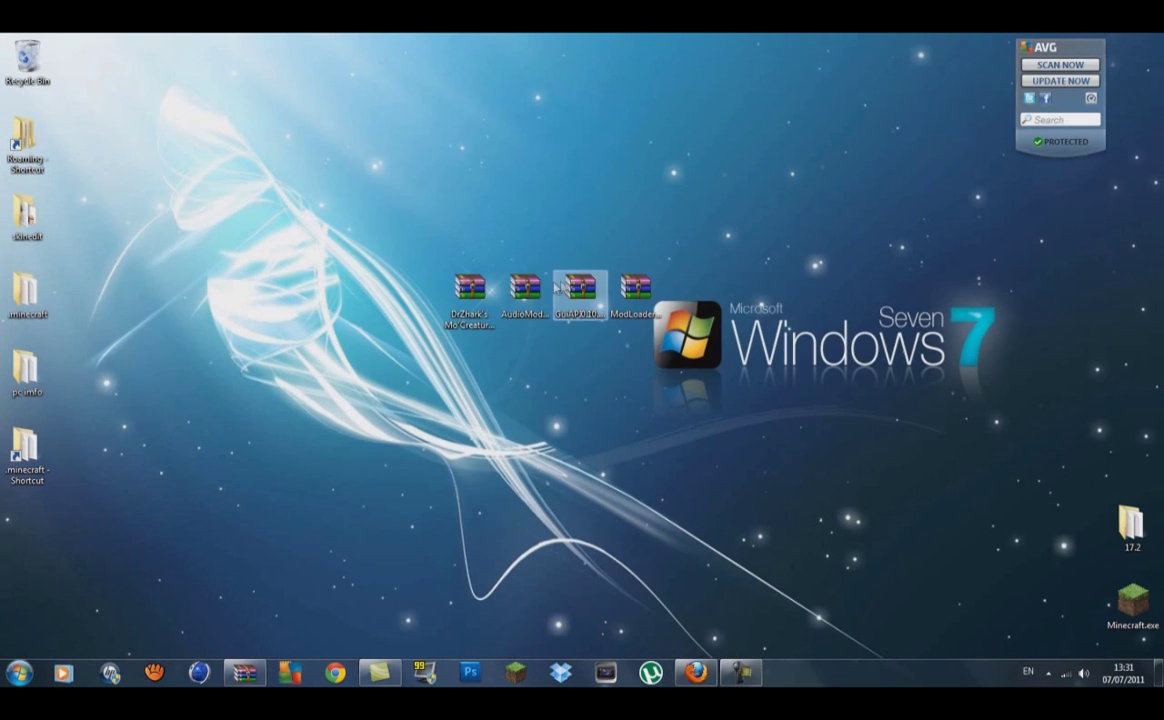
left_click_drag(524, 288, 580, 142)
Open ModLoader.zip from the desktop and place its window in front of the minecraft.jar archive
double_click(634, 300)
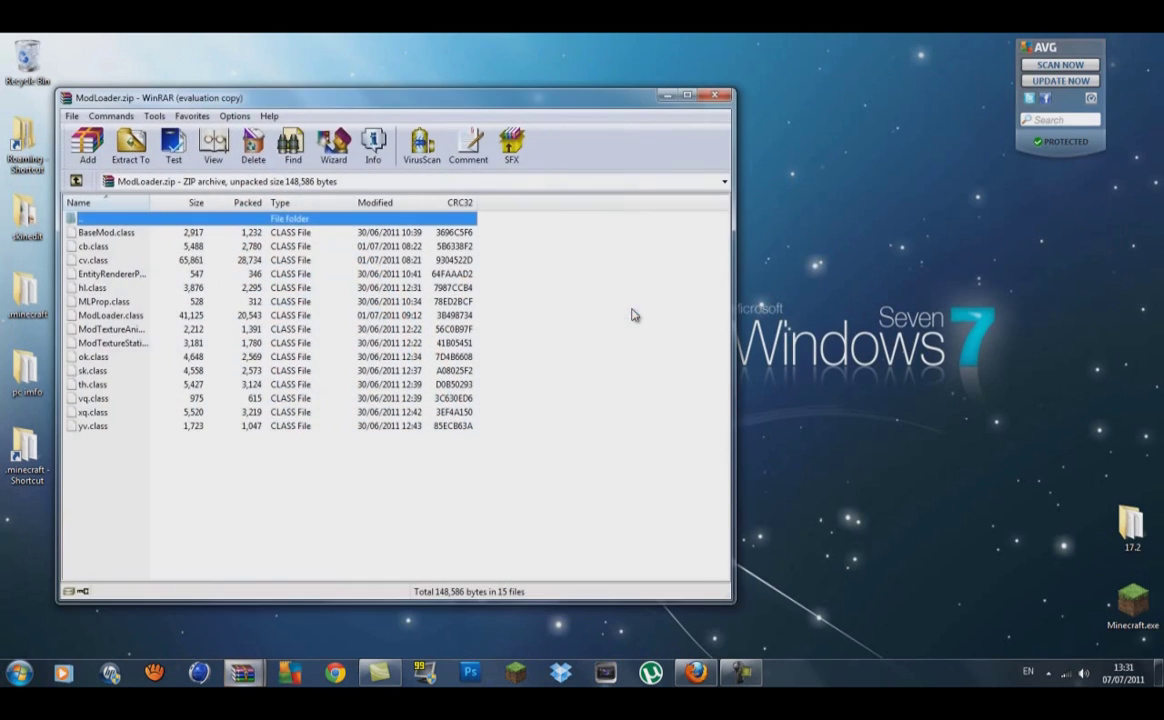
left_click_drag(524, 93, 922, 55)
left_click(336, 615)
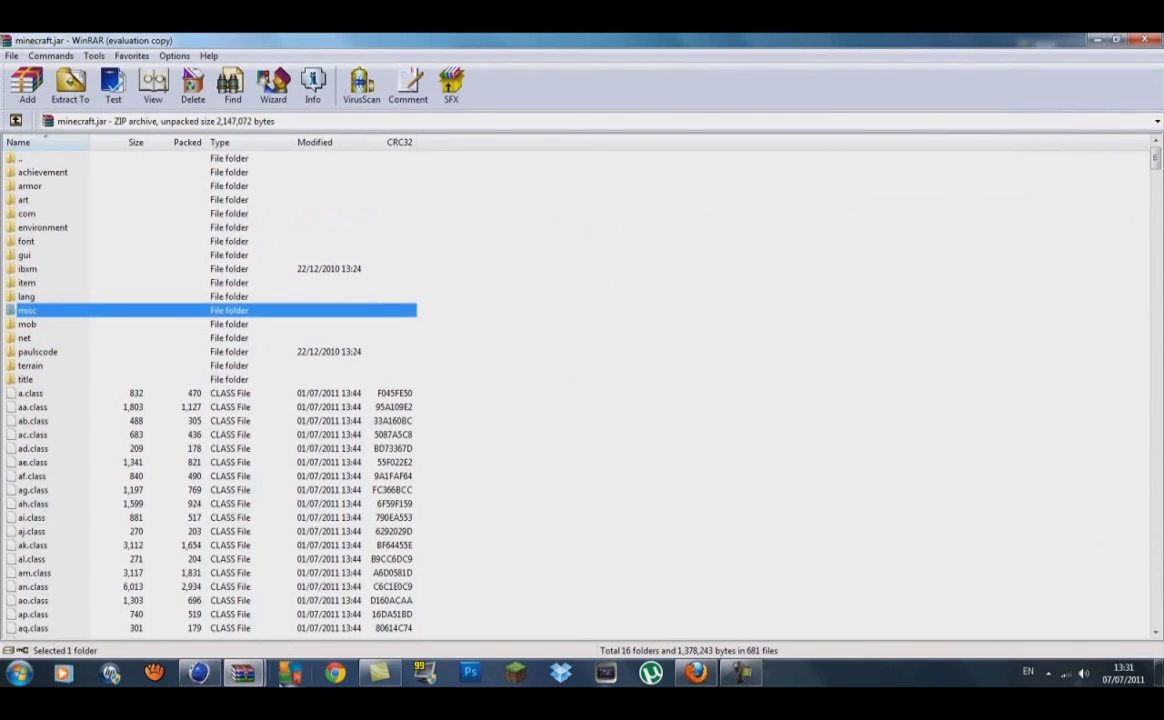
left_click(296, 545)
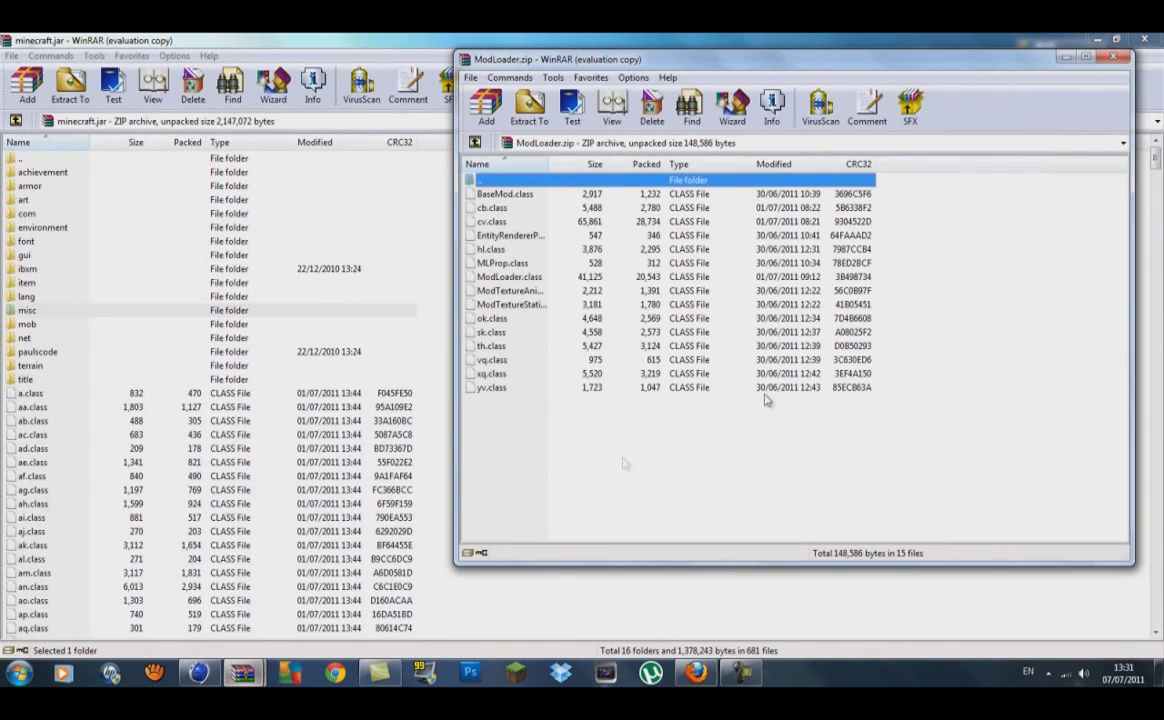
Add all the class files from ModLoader.zip to minecraft.jar with the Add and replace files update mode
left_click_drag(785, 486, 75, 565)
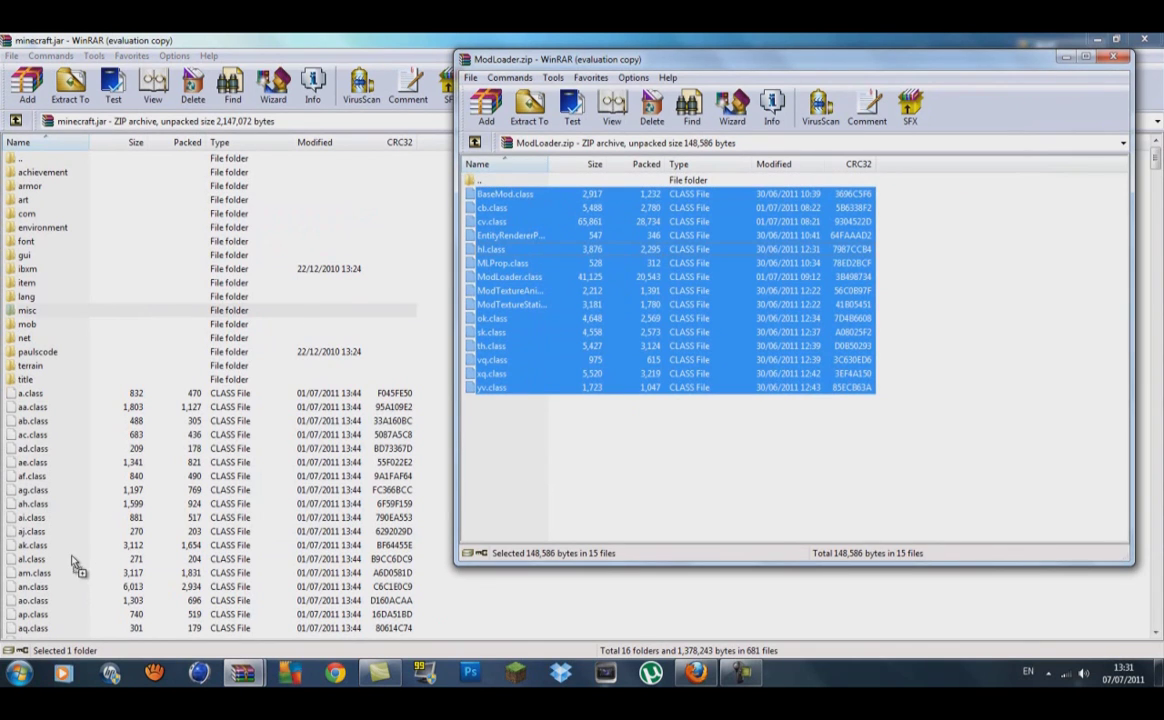
left_click_drag(75, 565, 75, 560)
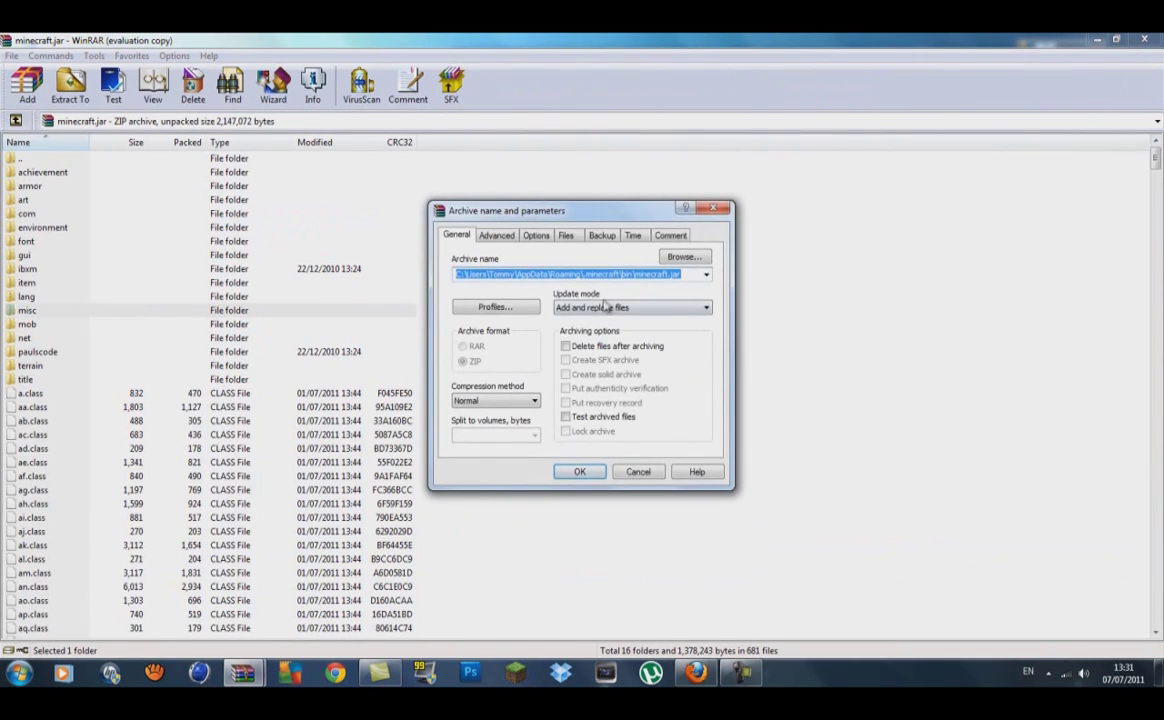
left_click(580, 471)
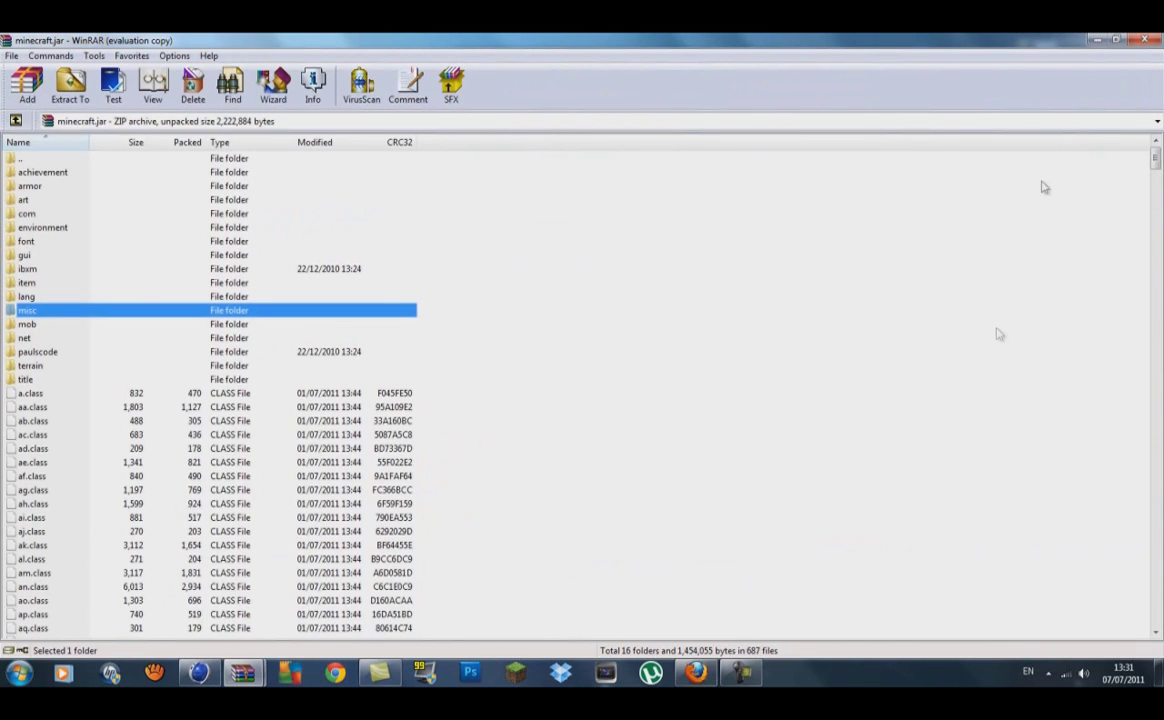
Dismiss the firewall prompt for CINEMA 4D and clear the open windows, including ModLoader.zip, off the desktop
left_click(1131, 40)
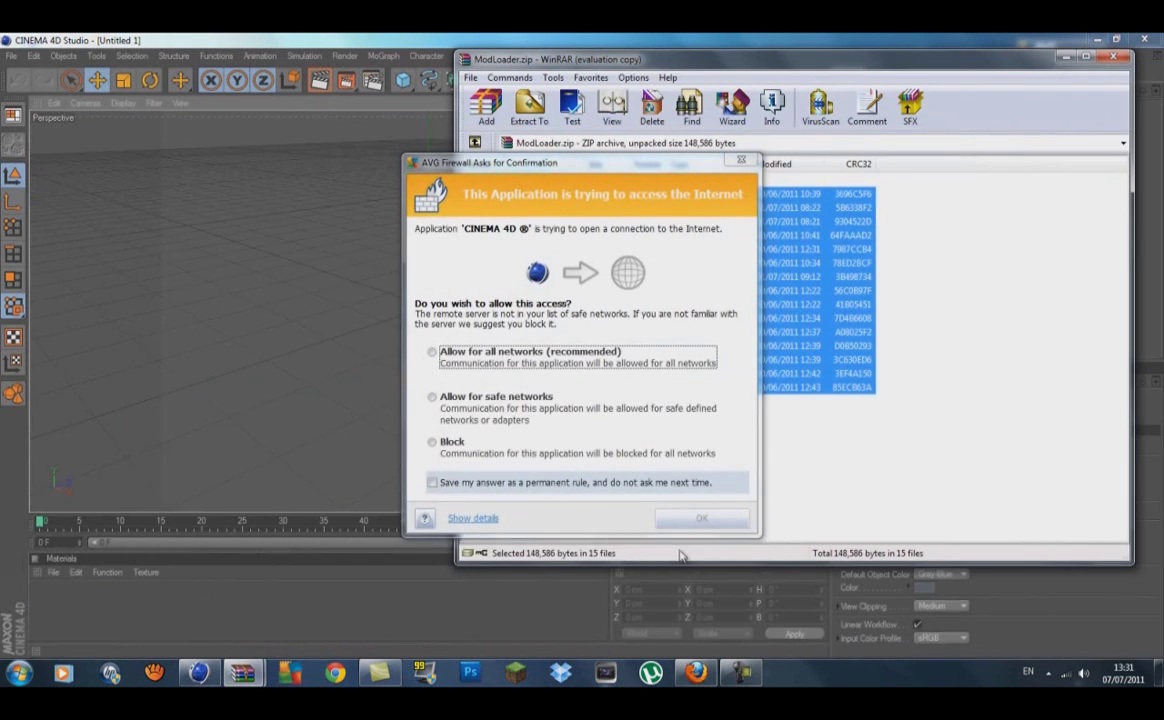
left_click(741, 160)
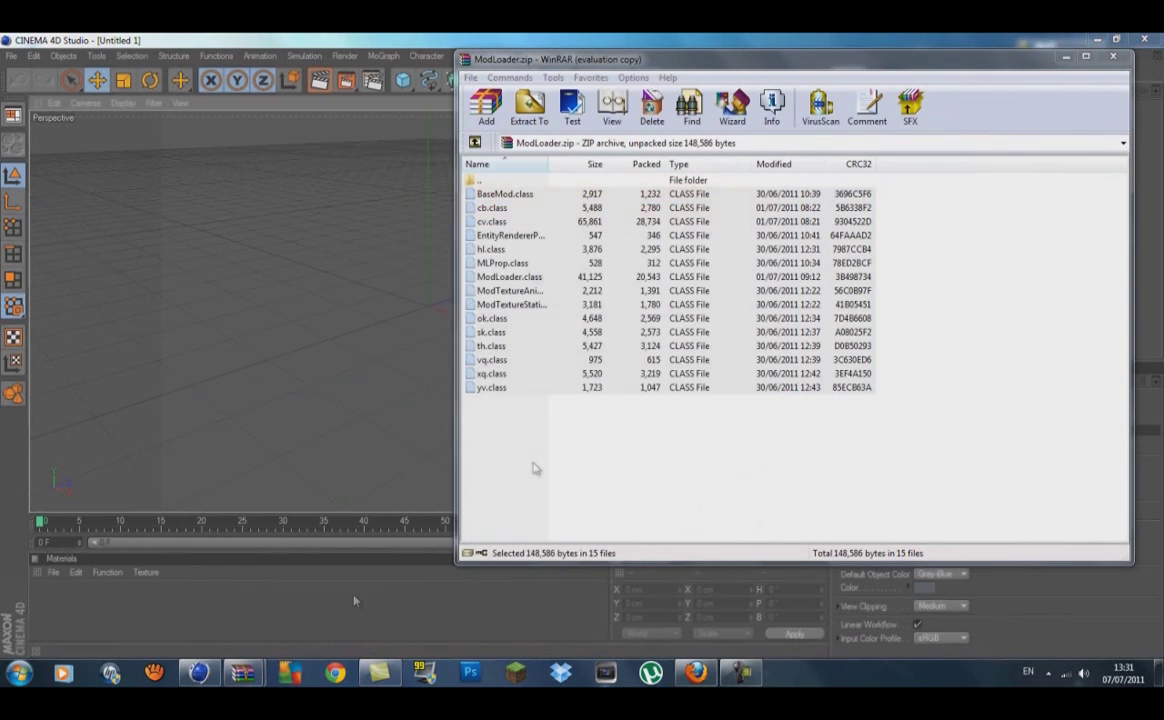
left_click(111, 675)
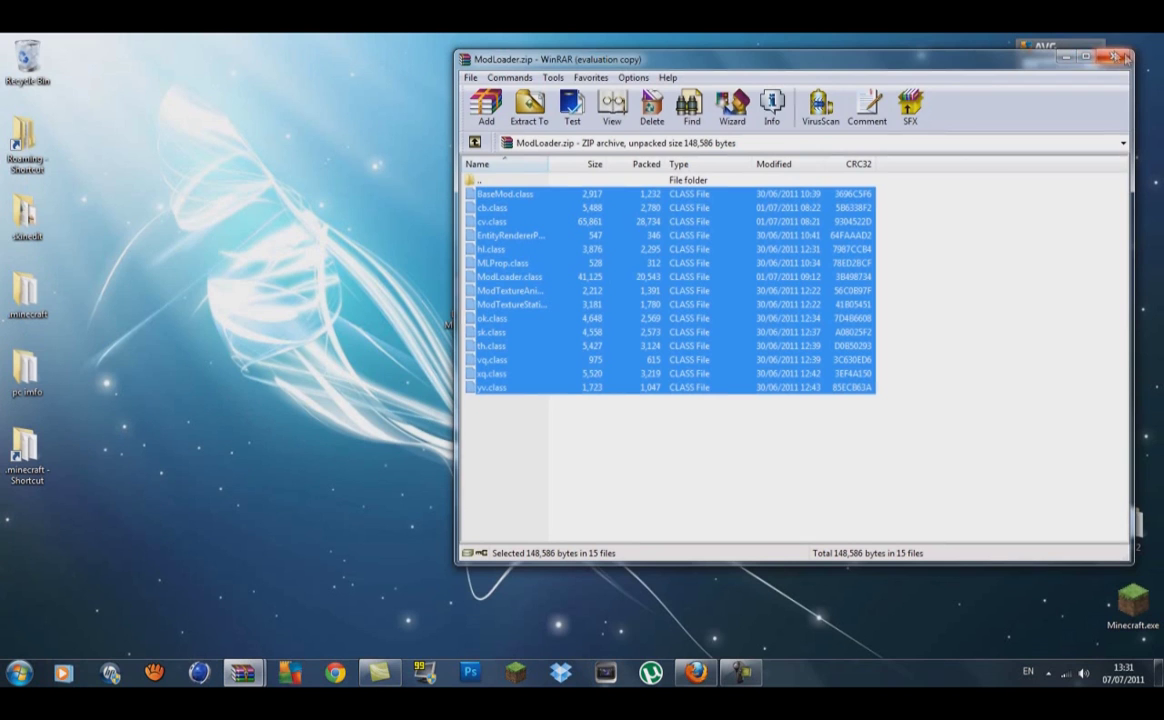
left_click(1065, 57)
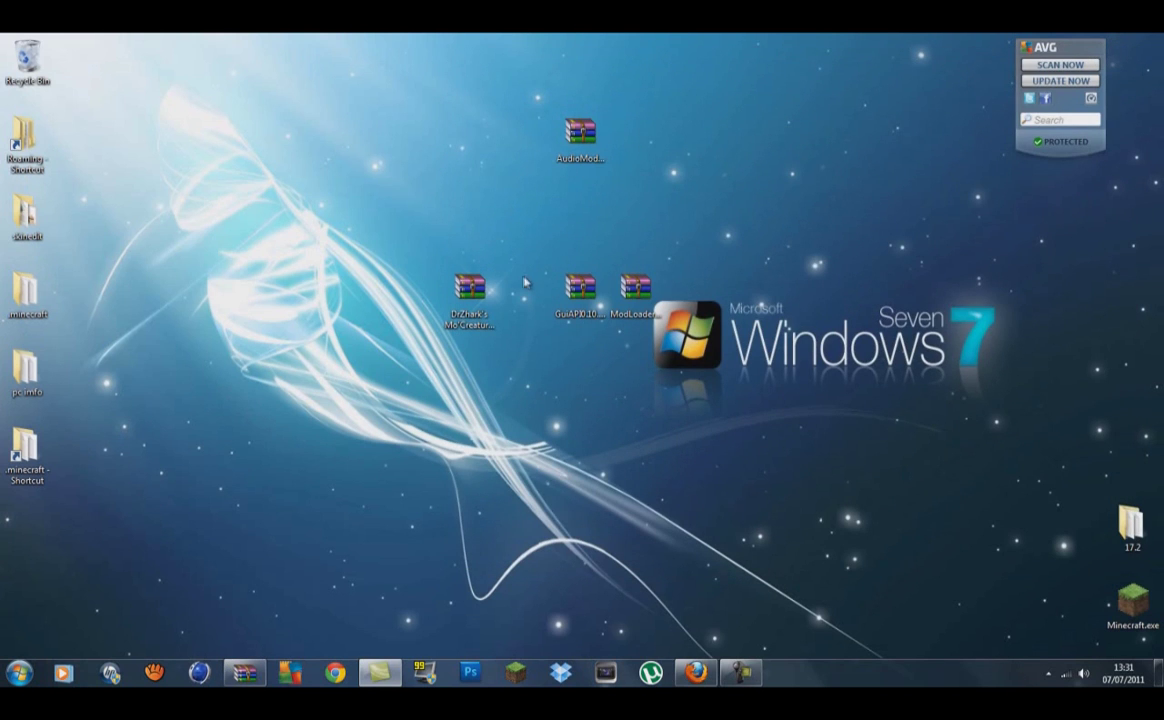
Open GuiAPI0.10.3-1.7.zip from the desktop and bring up the minecraft.jar archive behind it
double_click(574, 292)
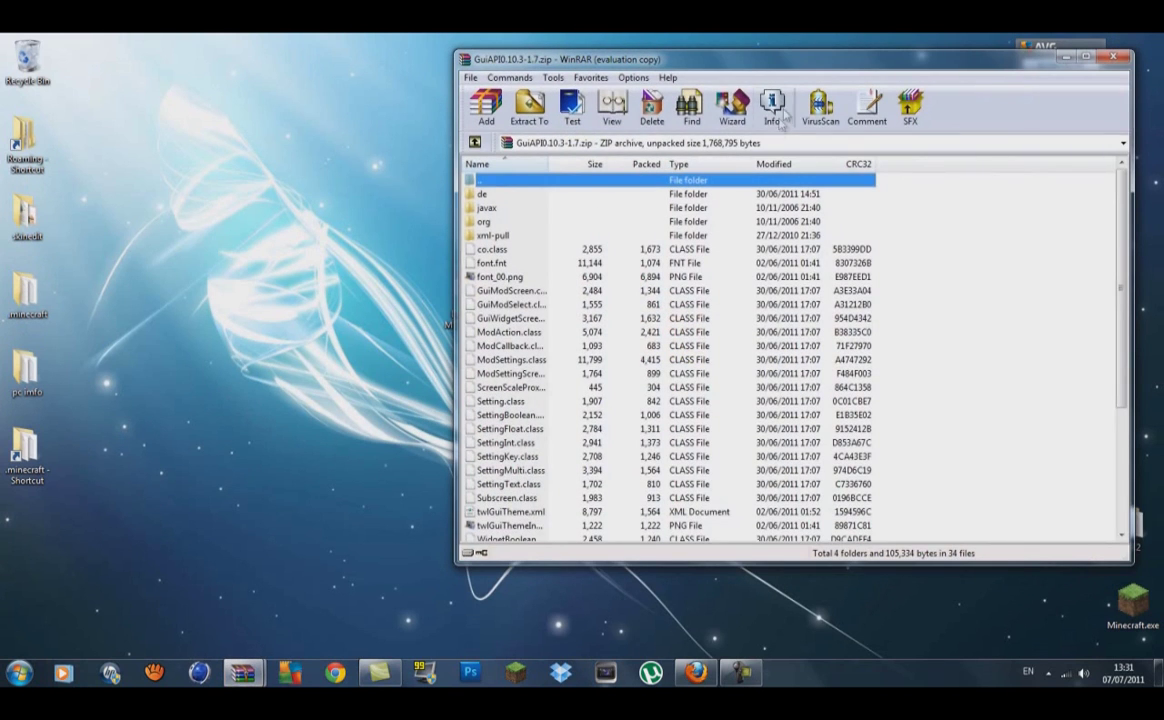
mouse_move(242, 672)
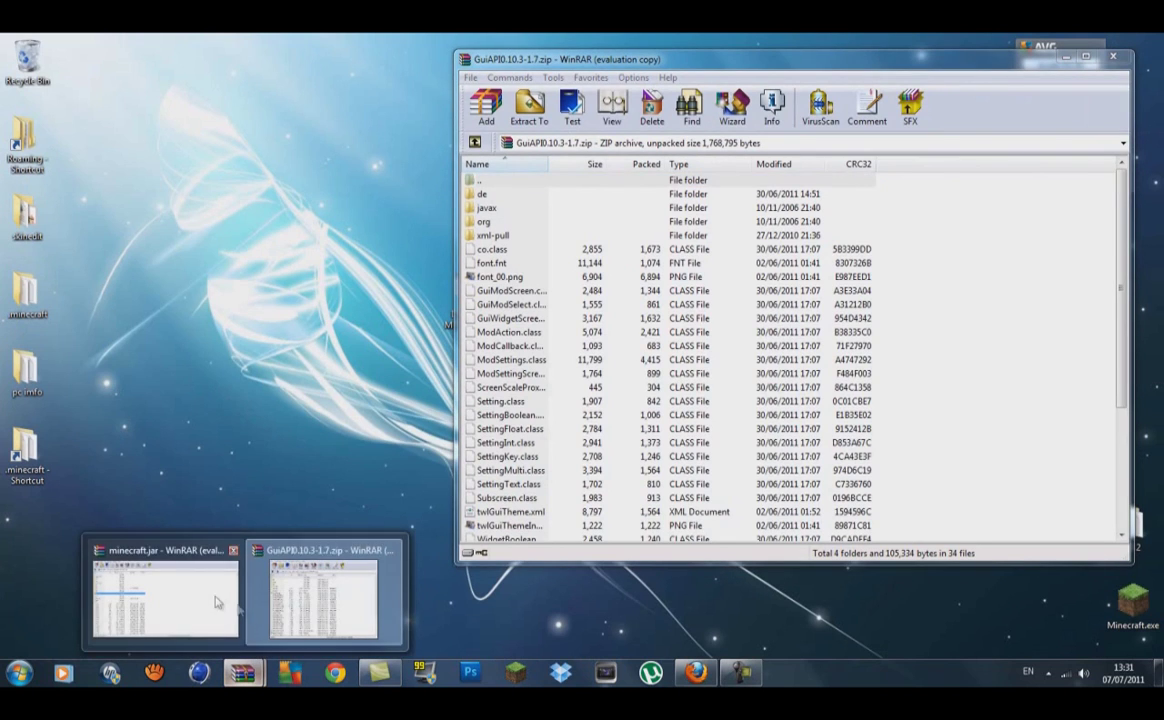
left_click(165, 585)
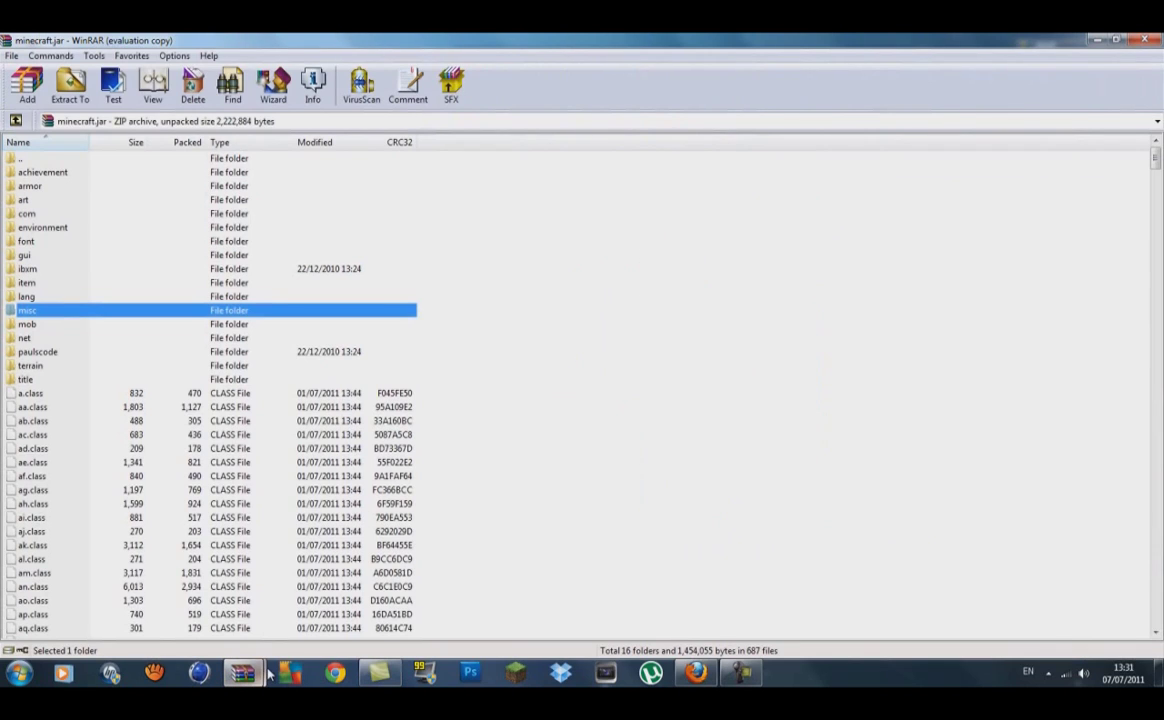
mouse_move(266, 674)
left_click(335, 590)
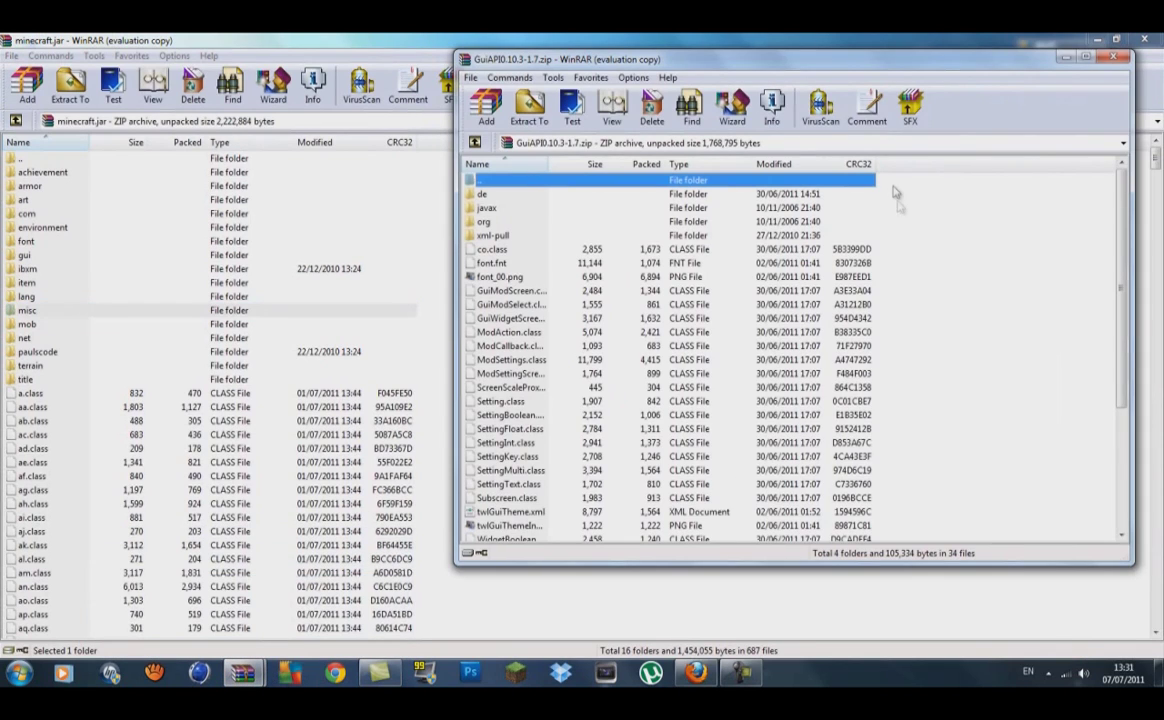
Add all folders and files from GuiAPI0.10.3-1.7.zip to minecraft.jar with the Add and replace files update mode
left_click_drag(883, 190, 150, 683)
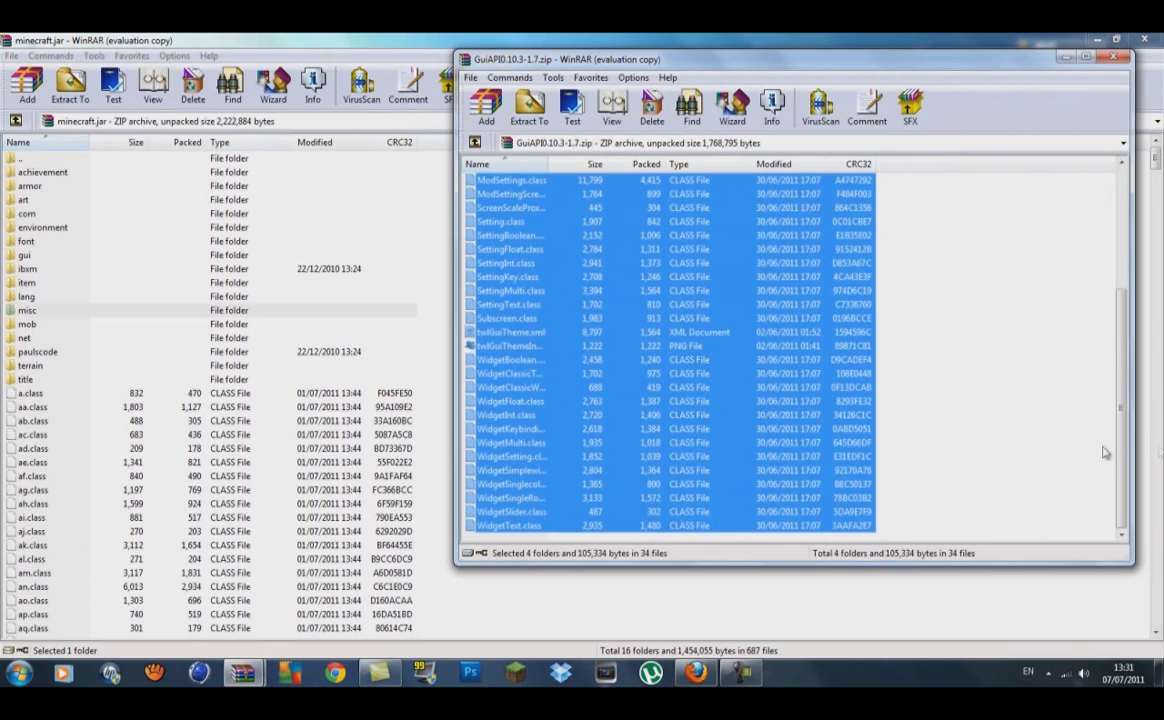
scroll(985, 452, "up", 5)
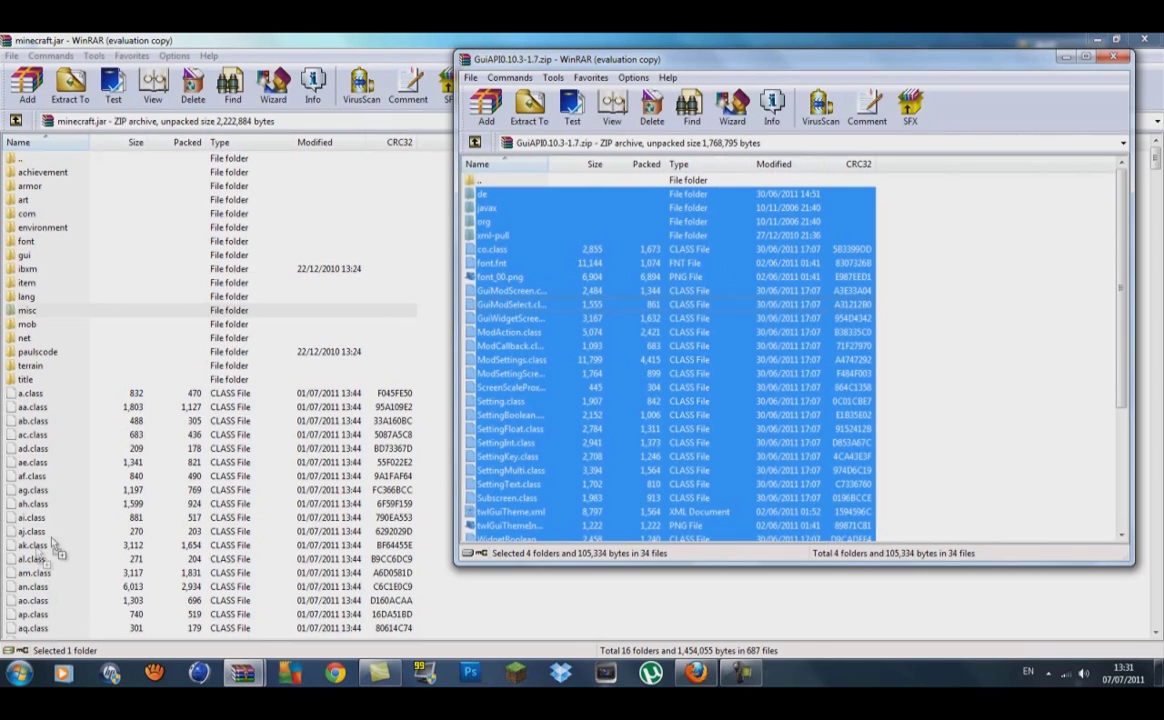
left_click_drag(83, 545, 85, 547)
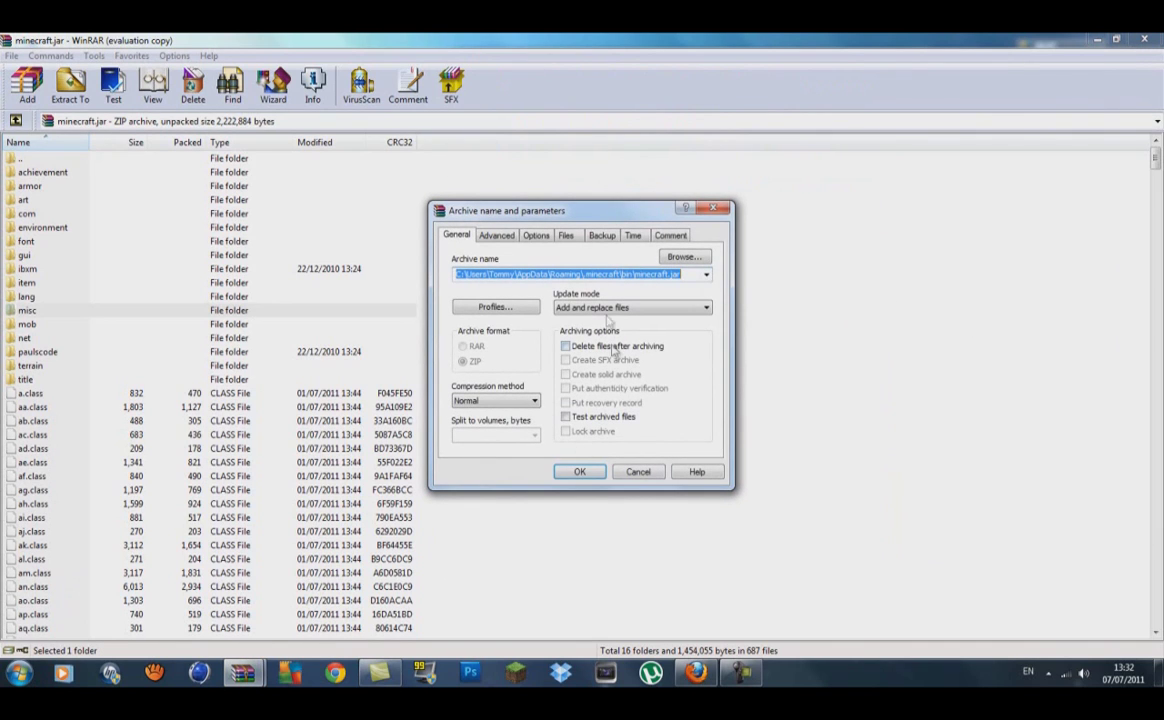
left_click(590, 473)
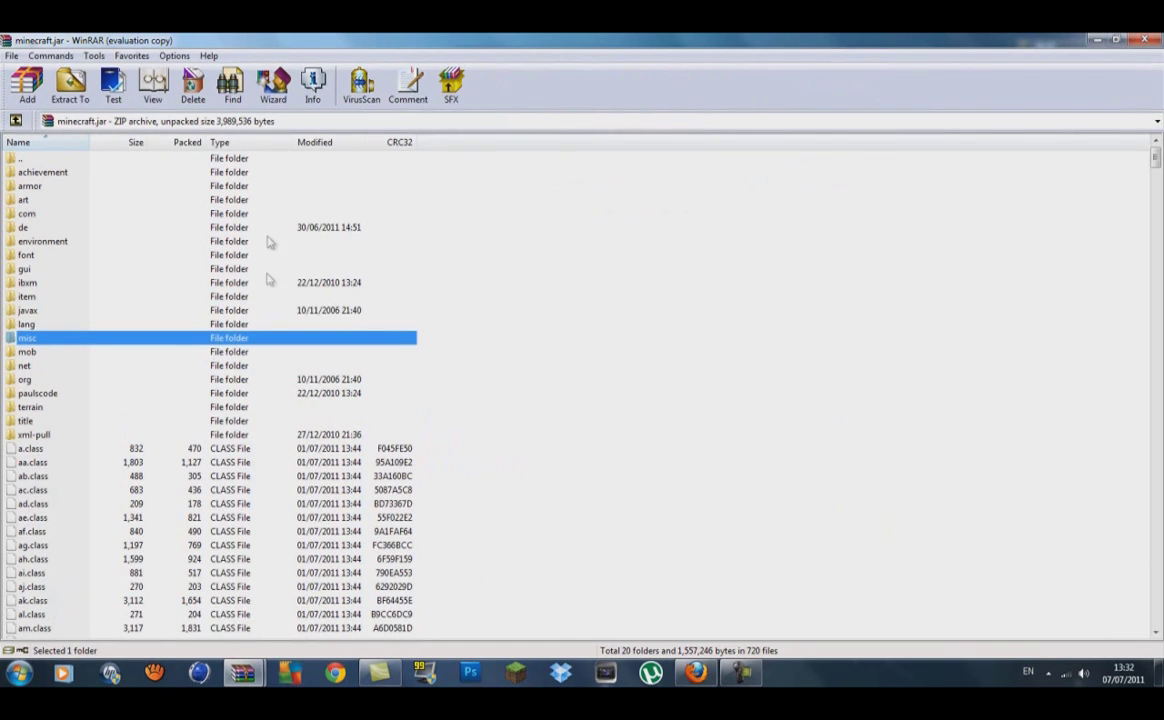
Clear the archive windows off the desktop and line up the GuiAPI and ModLoader archives beside AudioMod, with the Mo'Creatures archive below
left_click(1098, 42)
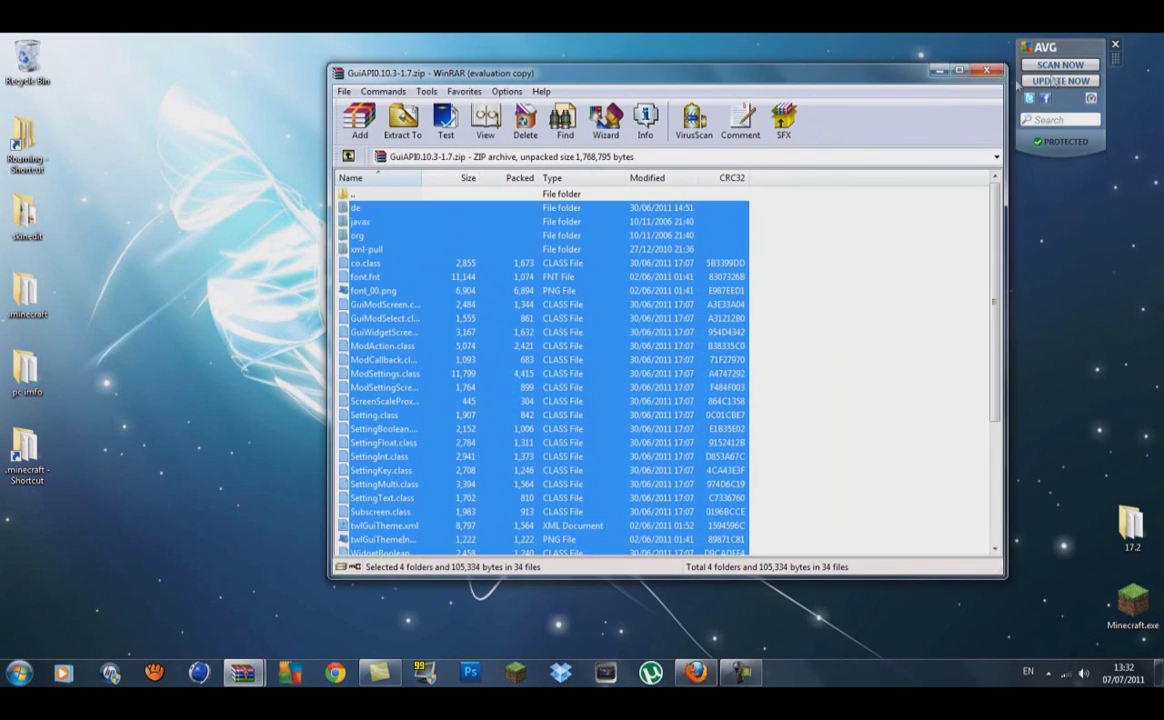
left_click(987, 70)
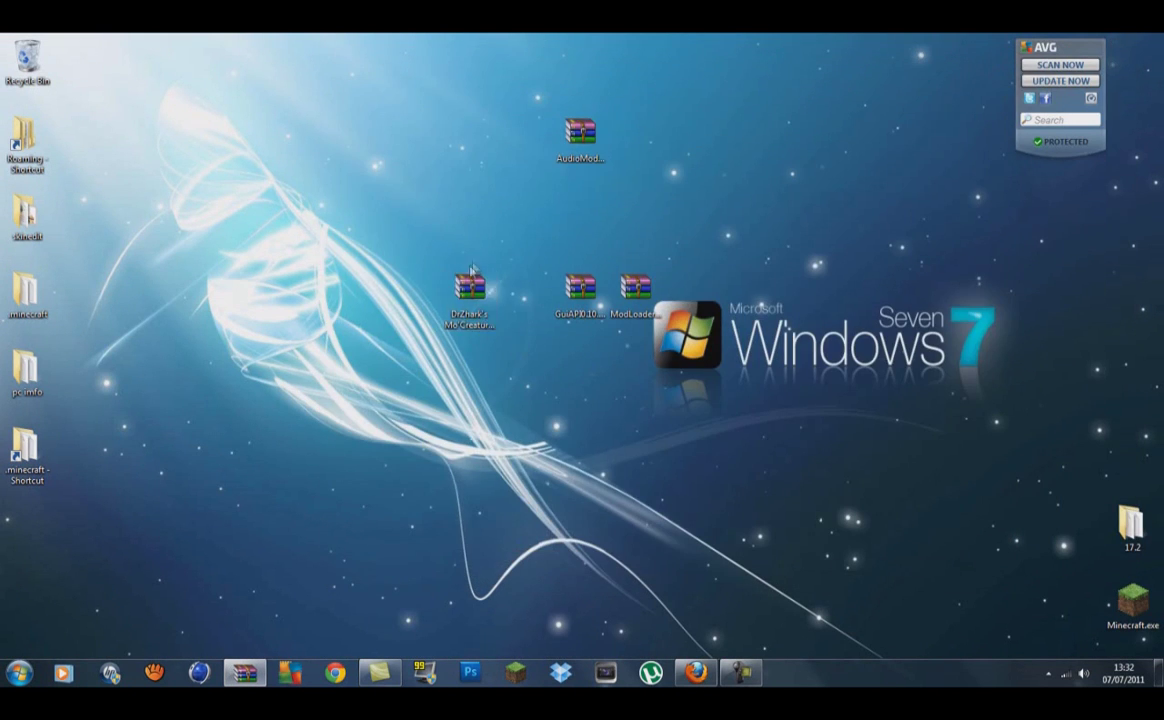
left_click_drag(580, 295, 690, 140)
left_click_drag(633, 310, 800, 160)
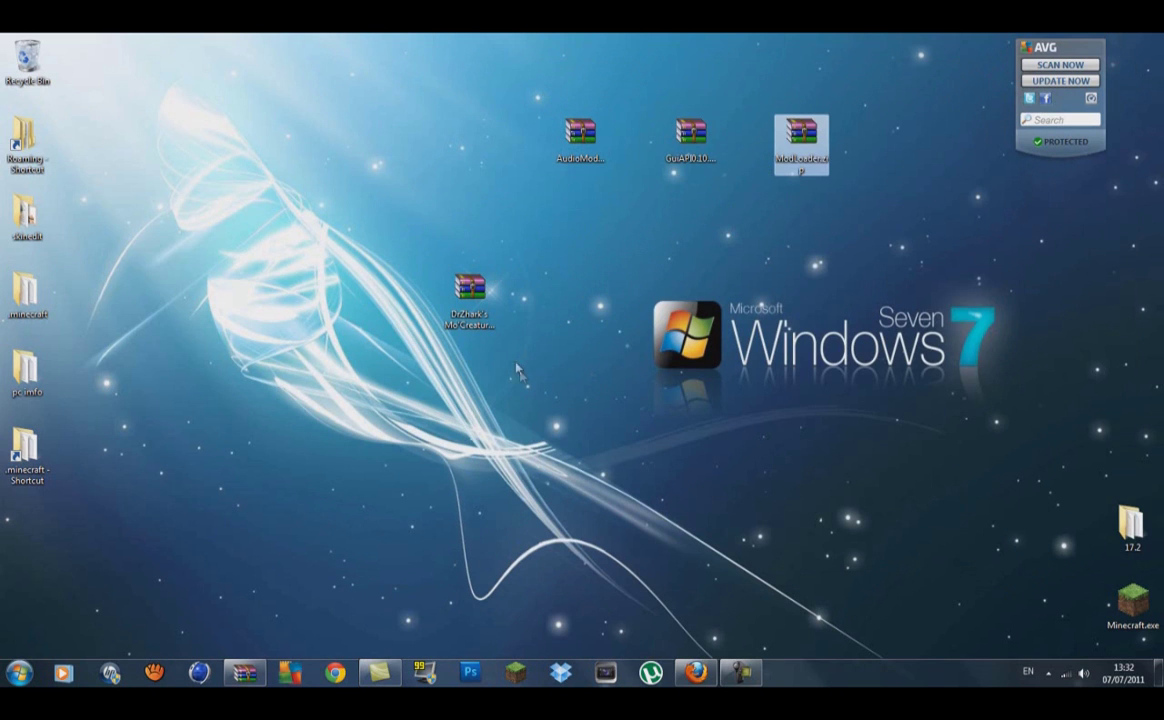
left_click_drag(468, 298, 598, 305)
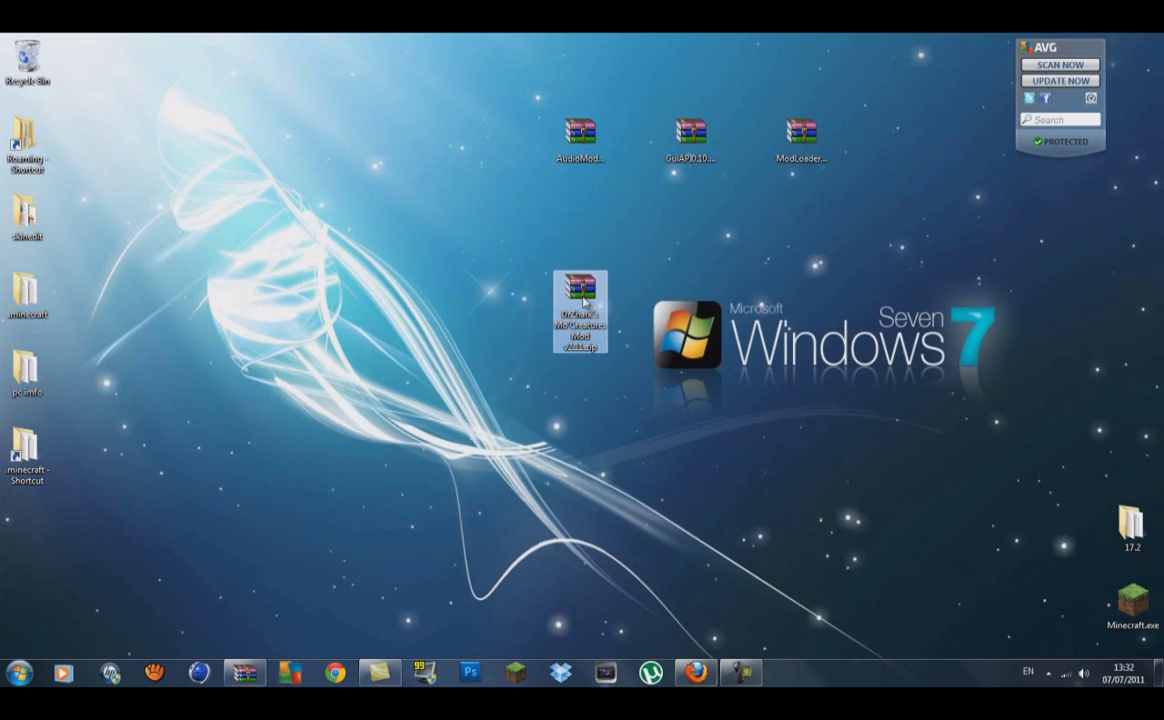
Open DrZhark's Mo'Creatures Mod v2.11.zip and examine the contents of its mods and resources folders
double_click(584, 303)
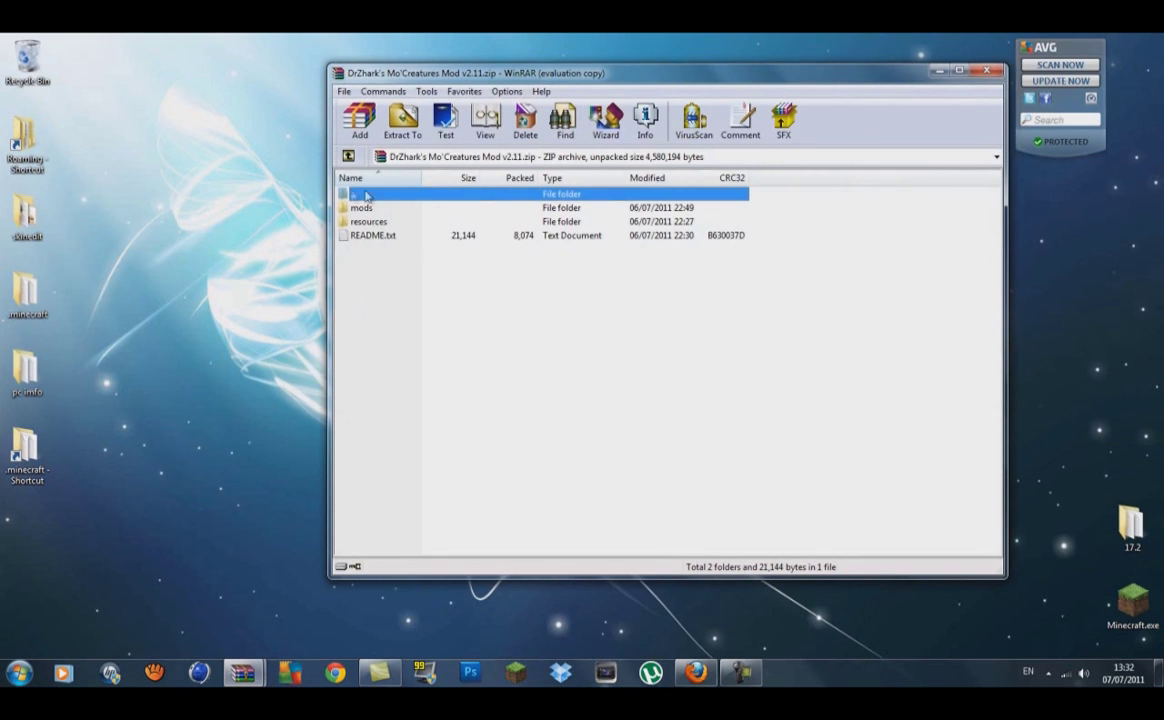
left_click(383, 208)
double_click(381, 209)
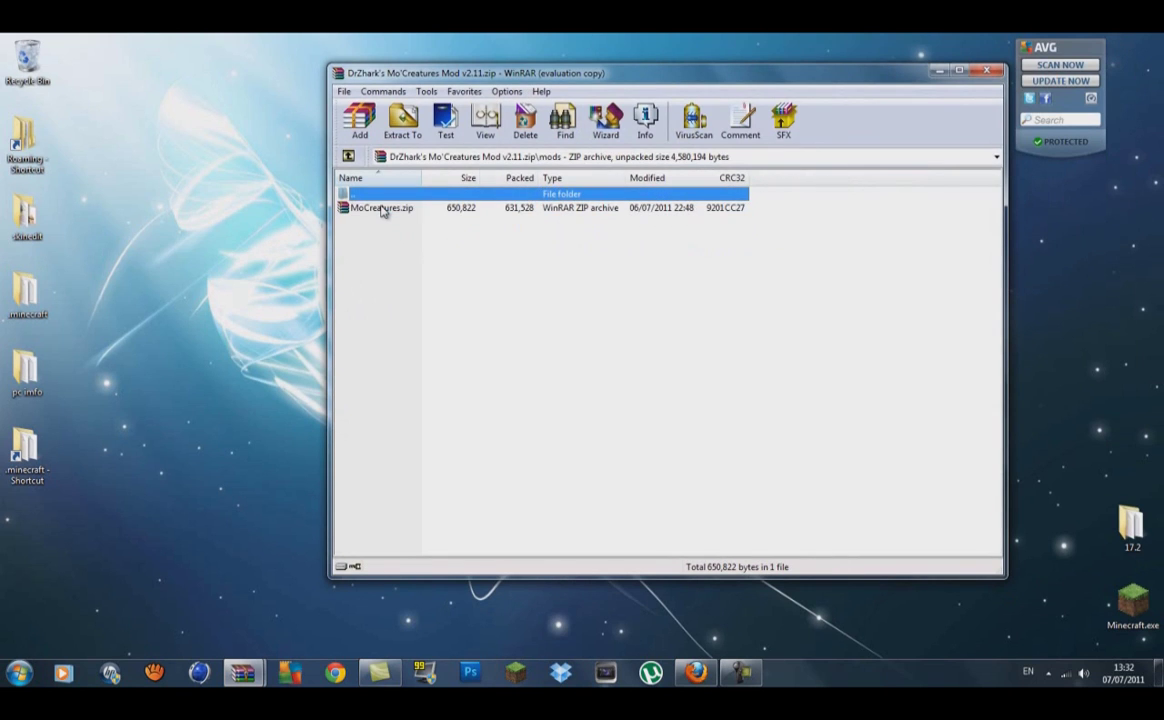
double_click(401, 195)
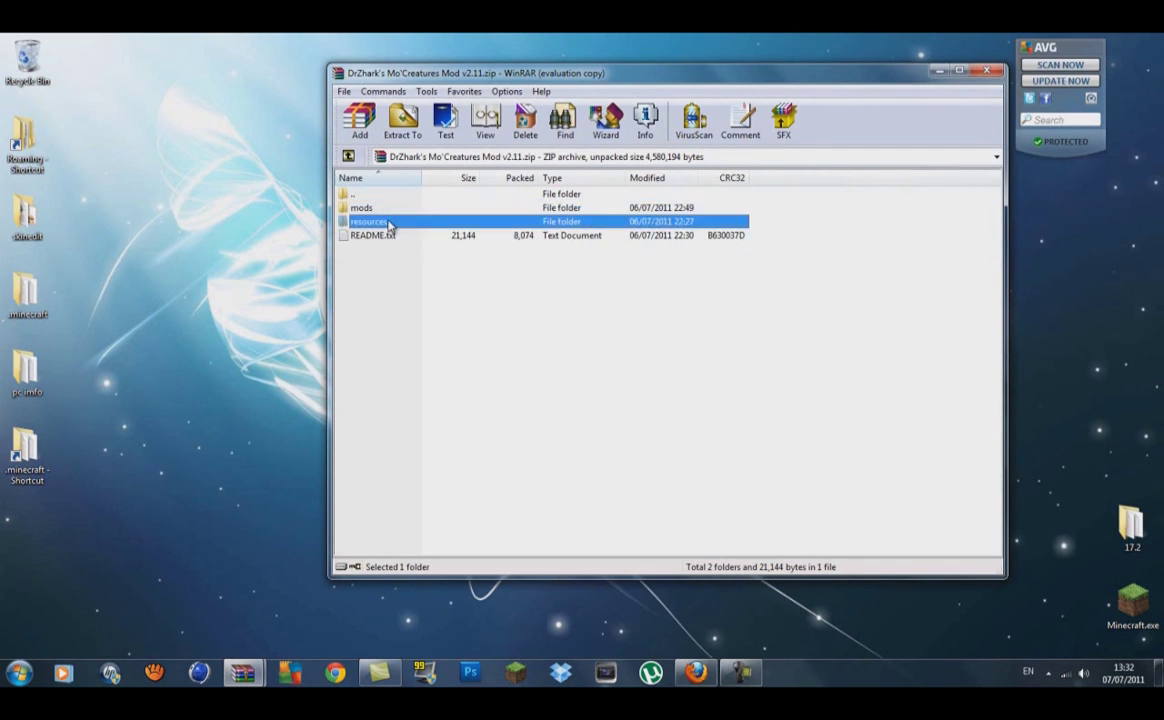
double_click(389, 223)
double_click(403, 196)
Minimize the Mo'Creatures archive window and bring the minecraft.jar archive back to the front
left_click(938, 72)
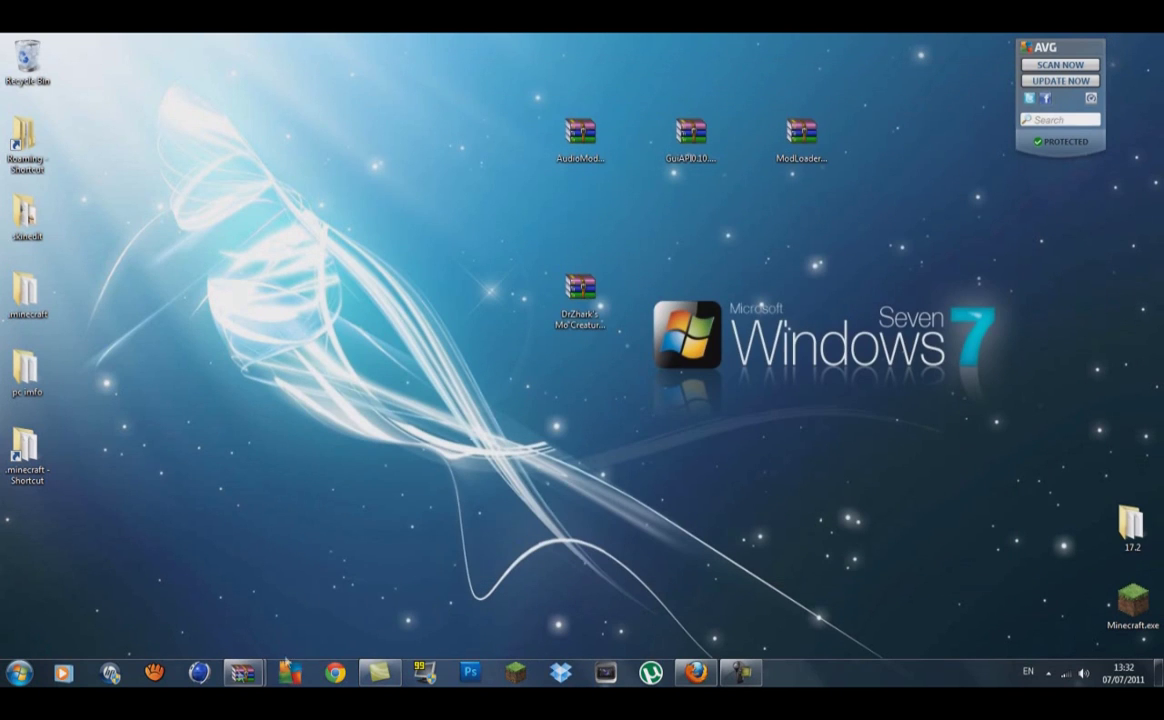
mouse_move(242, 672)
left_click(182, 540)
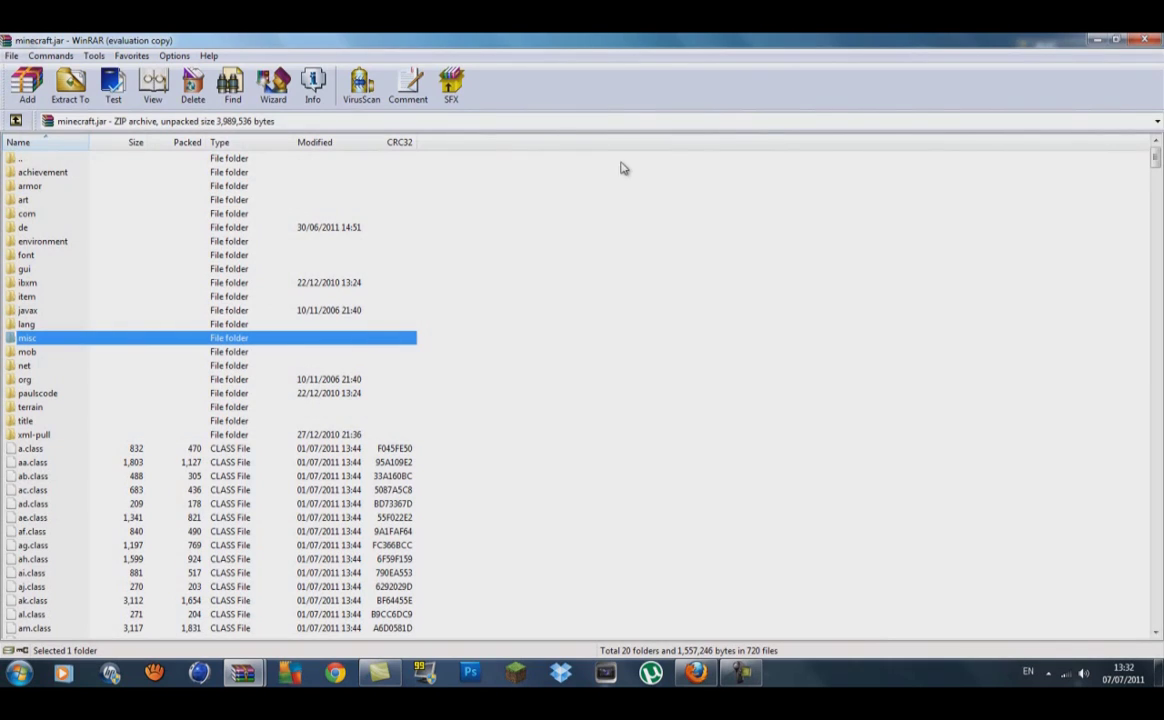
Close the minecraft.jar archive and open the .minecraft folder from the desktop, placing its window near the middle of the desktop
left_click(1146, 40)
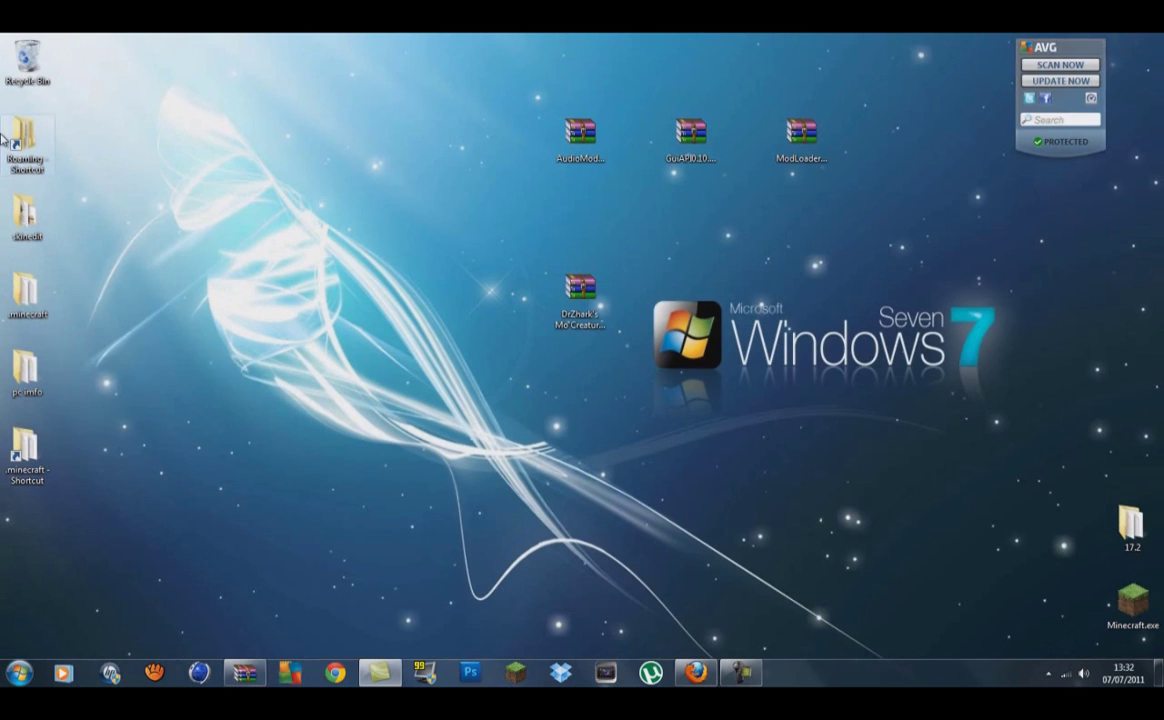
double_click(28, 458)
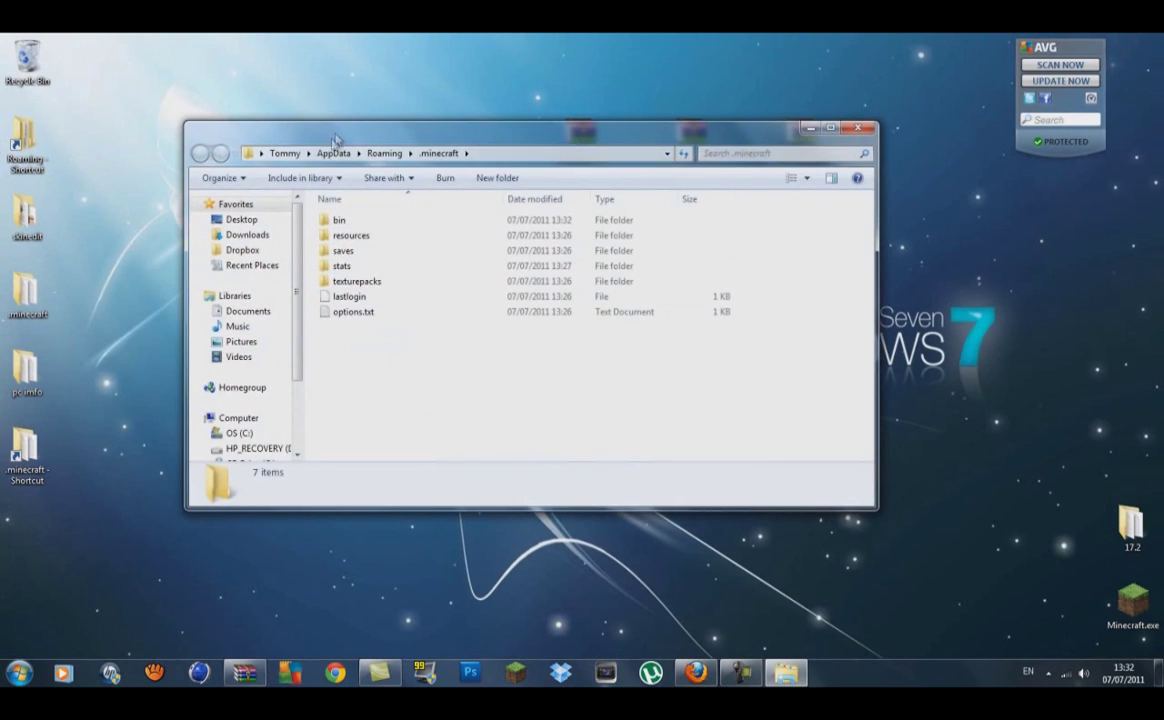
key("super")
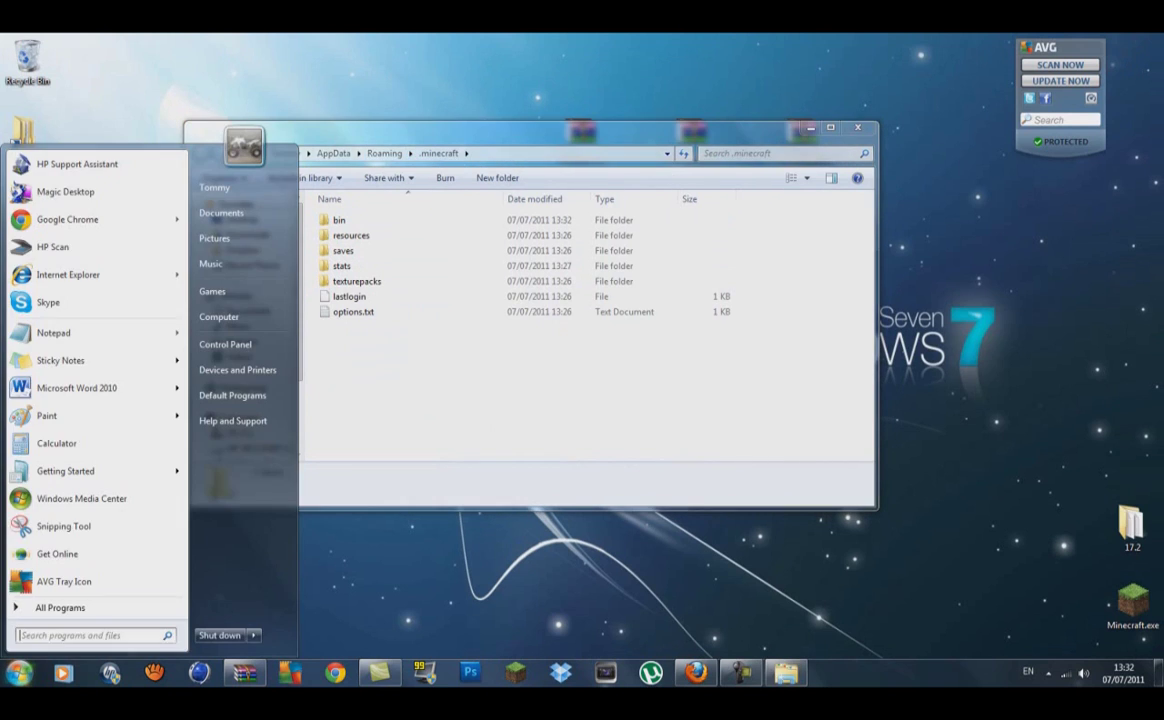
key("super")
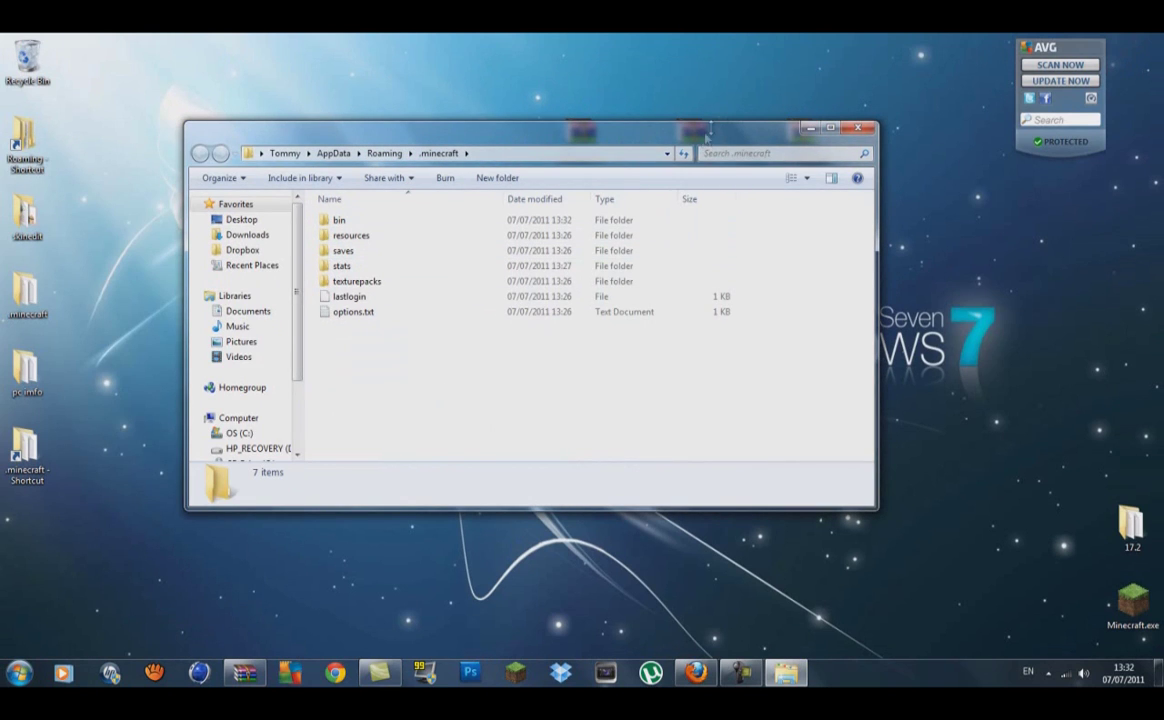
left_click_drag(742, 121, 742, 76)
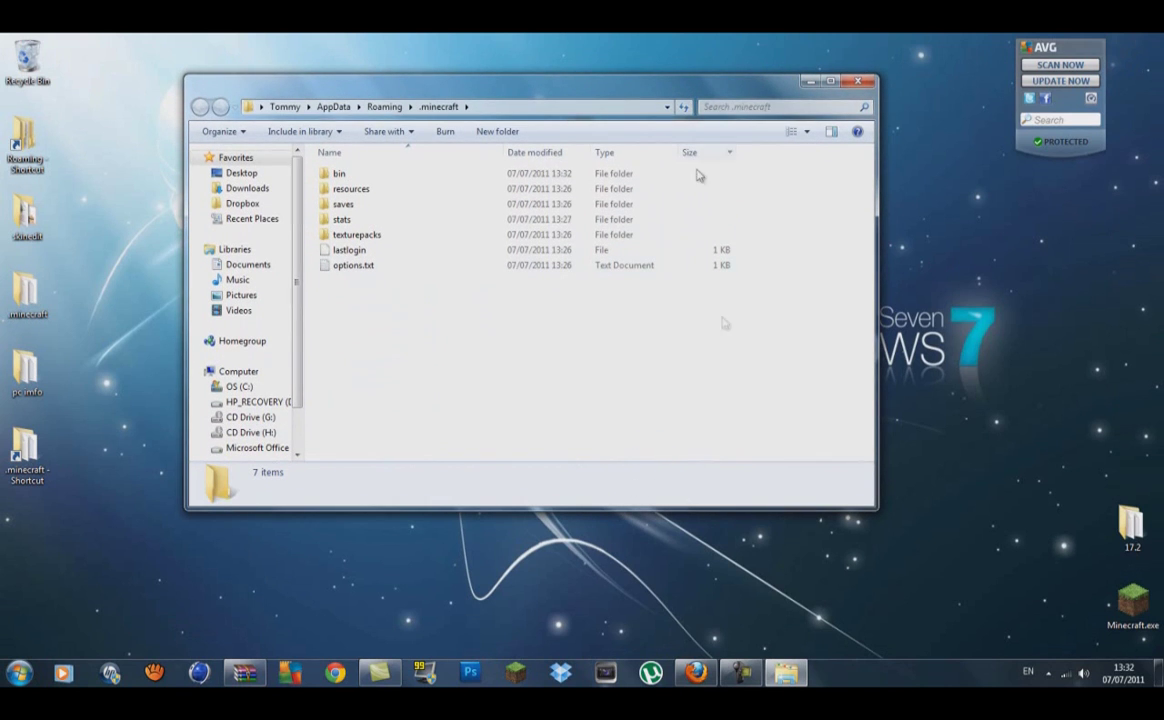
left_click_drag(610, 97, 680, 110)
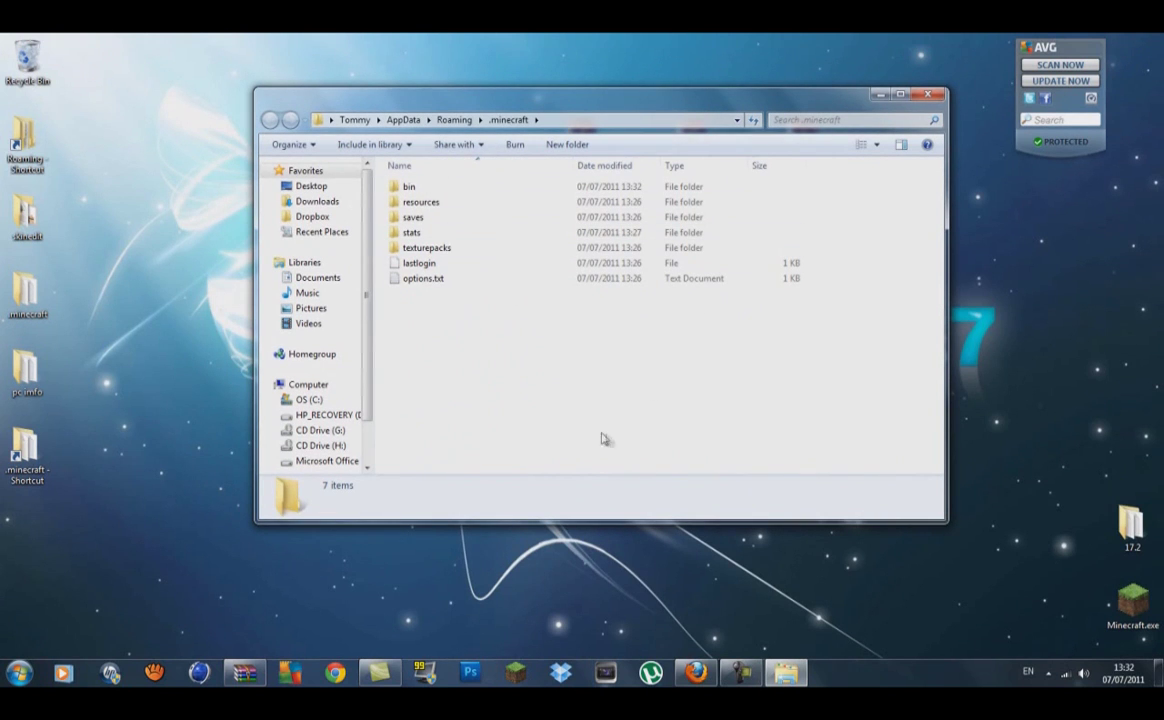
Create a new folder named mods inside the .minecraft folder
right_click(504, 326)
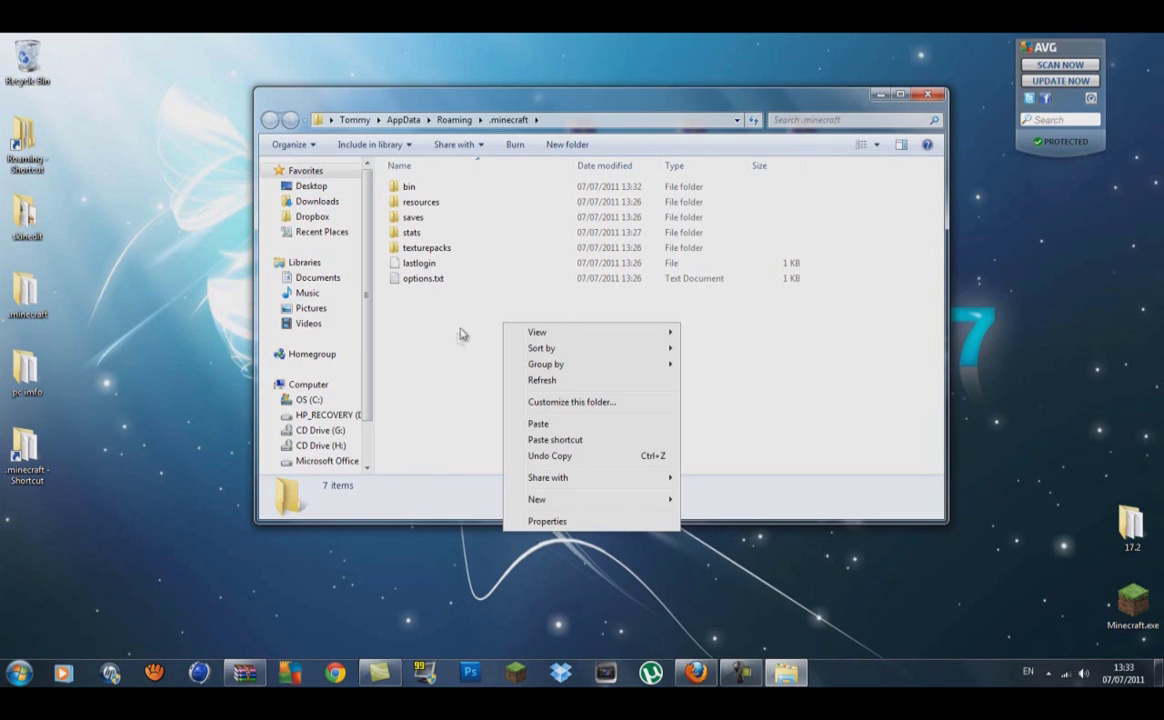
right_click(498, 298)
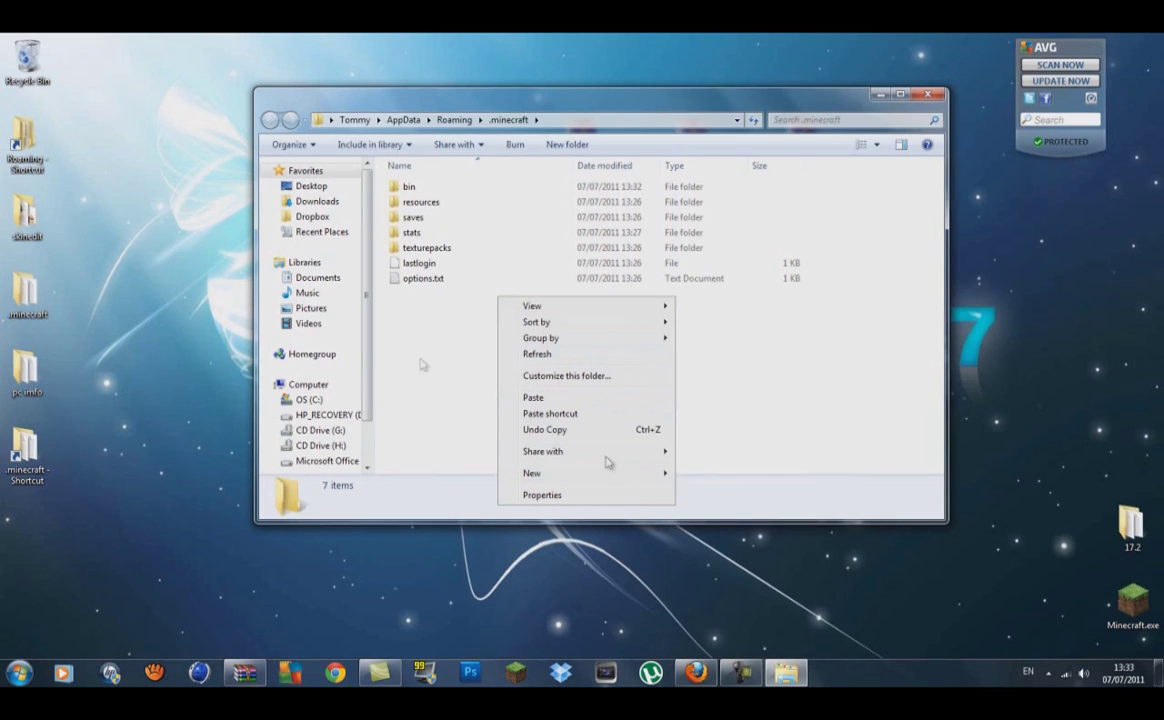
right_click(428, 300)
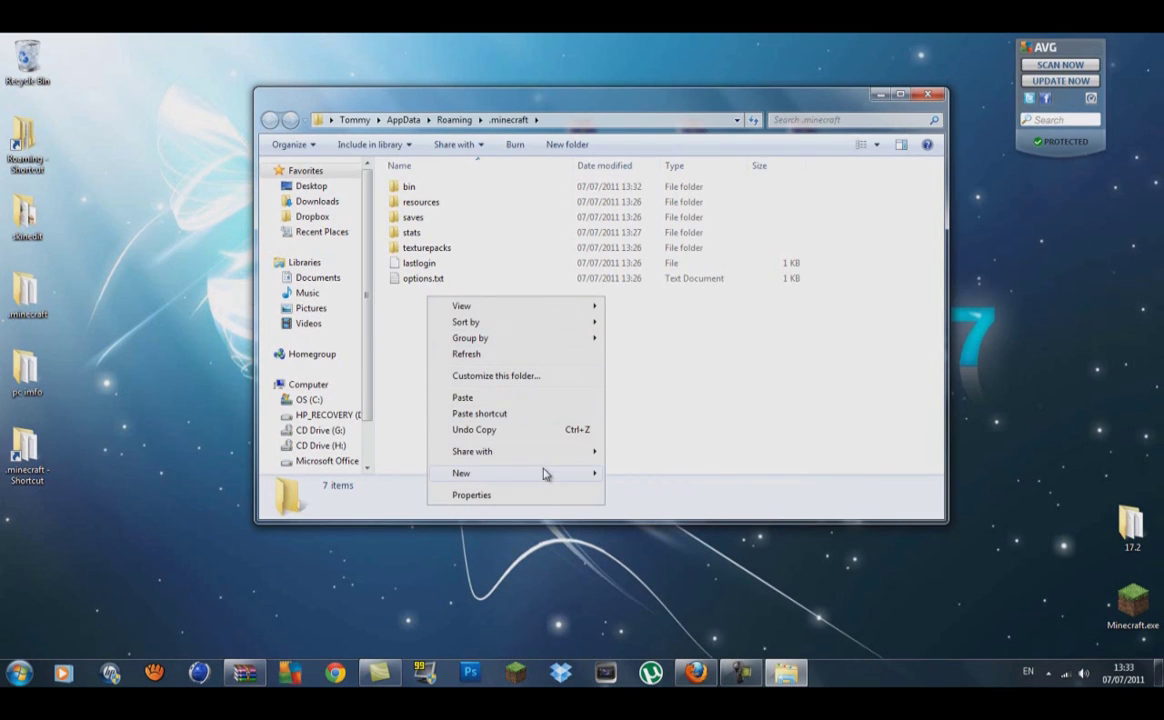
mouse_move(545, 474)
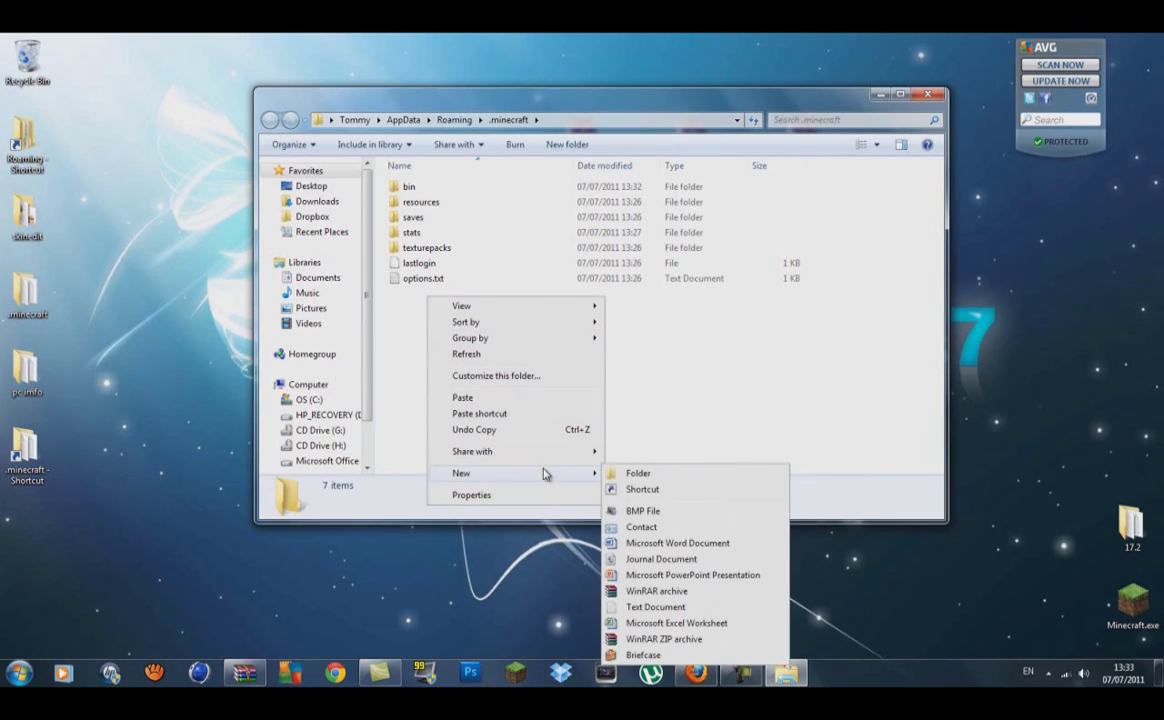
left_click(638, 474)
key("BackSpace")
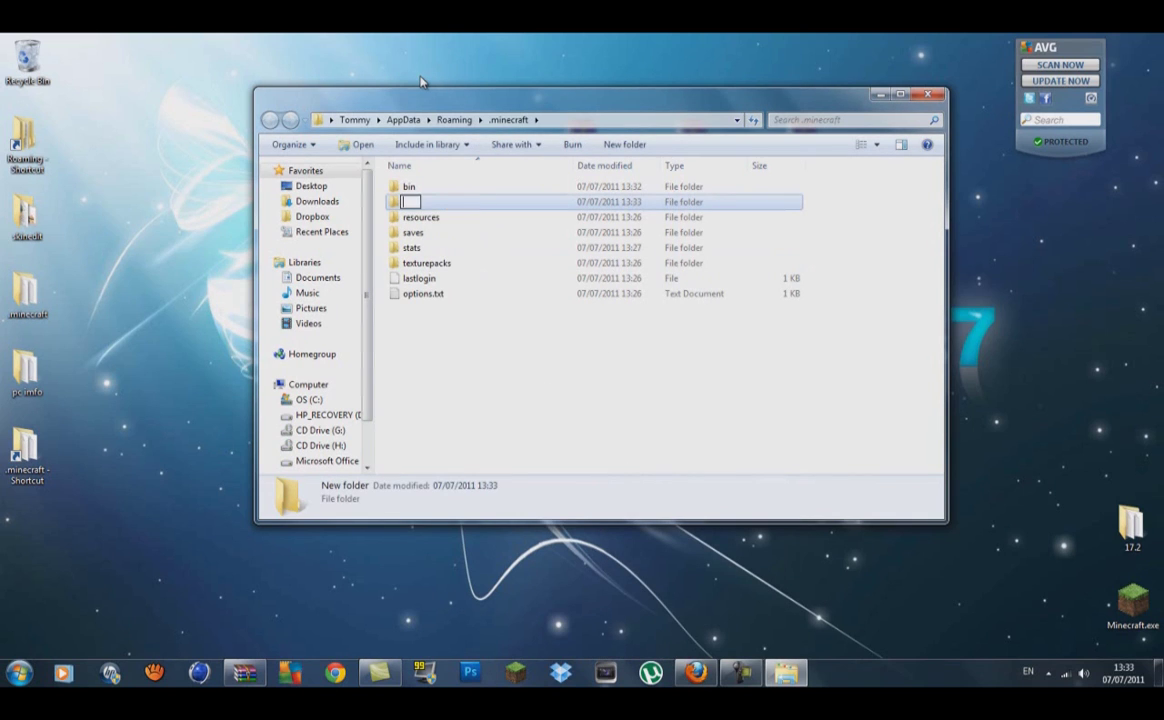
left_click(494, 259)
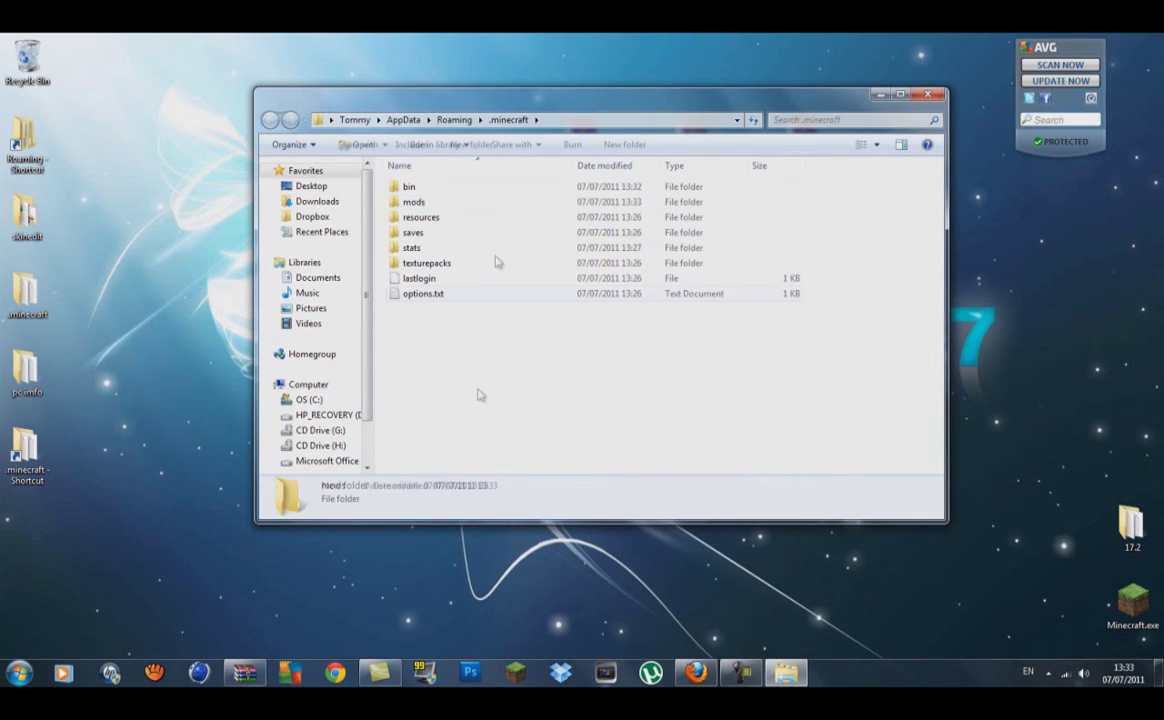
Extract MoCreatures.zip from the mods folder of the DrZhark's Mo'Creatures archive into the new .minecraft mods folder
left_click(463, 208)
double_click(463, 208)
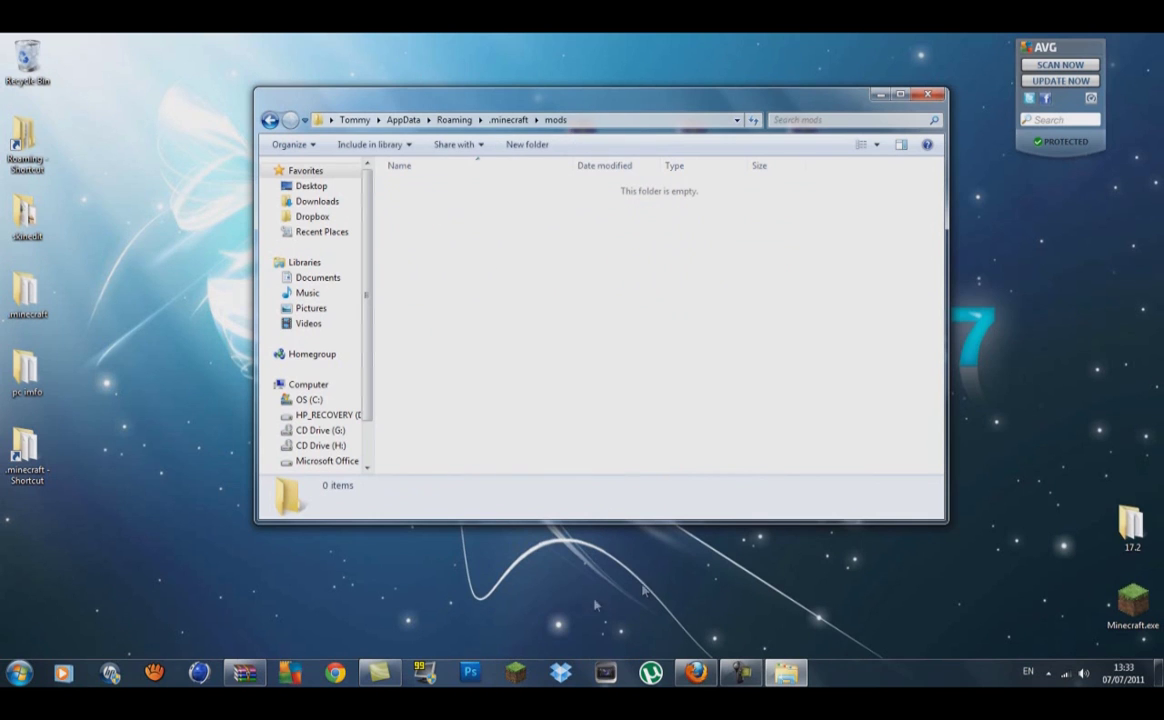
left_click(244, 672)
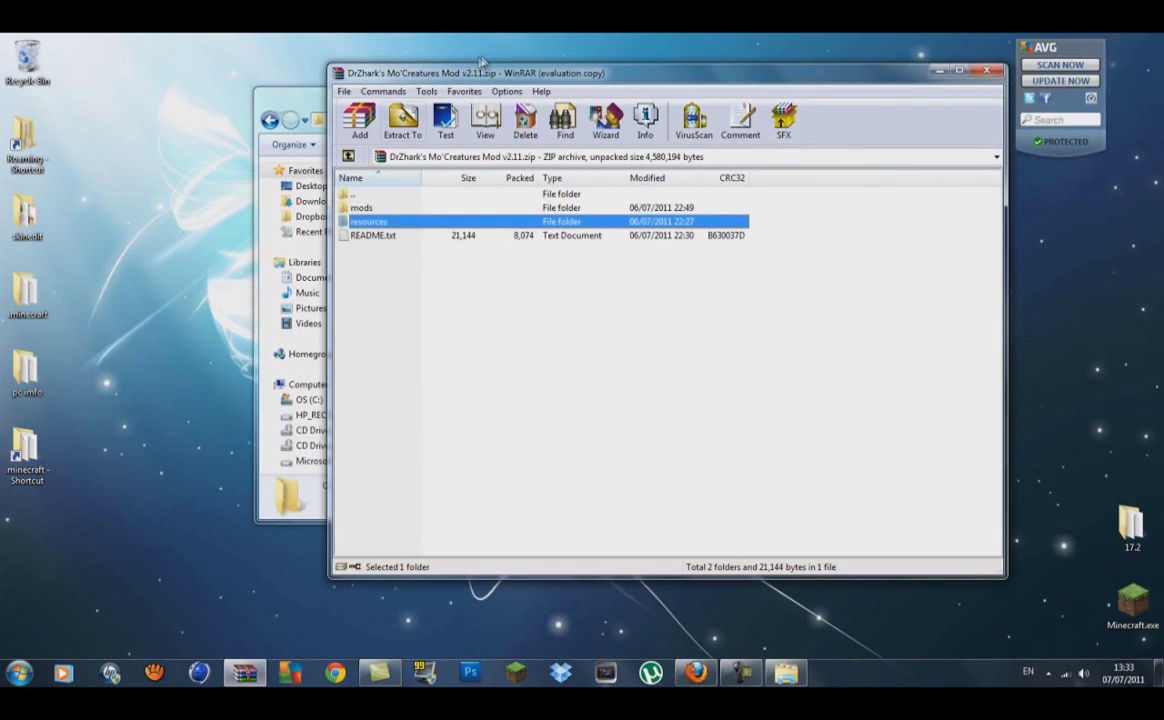
left_click_drag(488, 76, 653, 73)
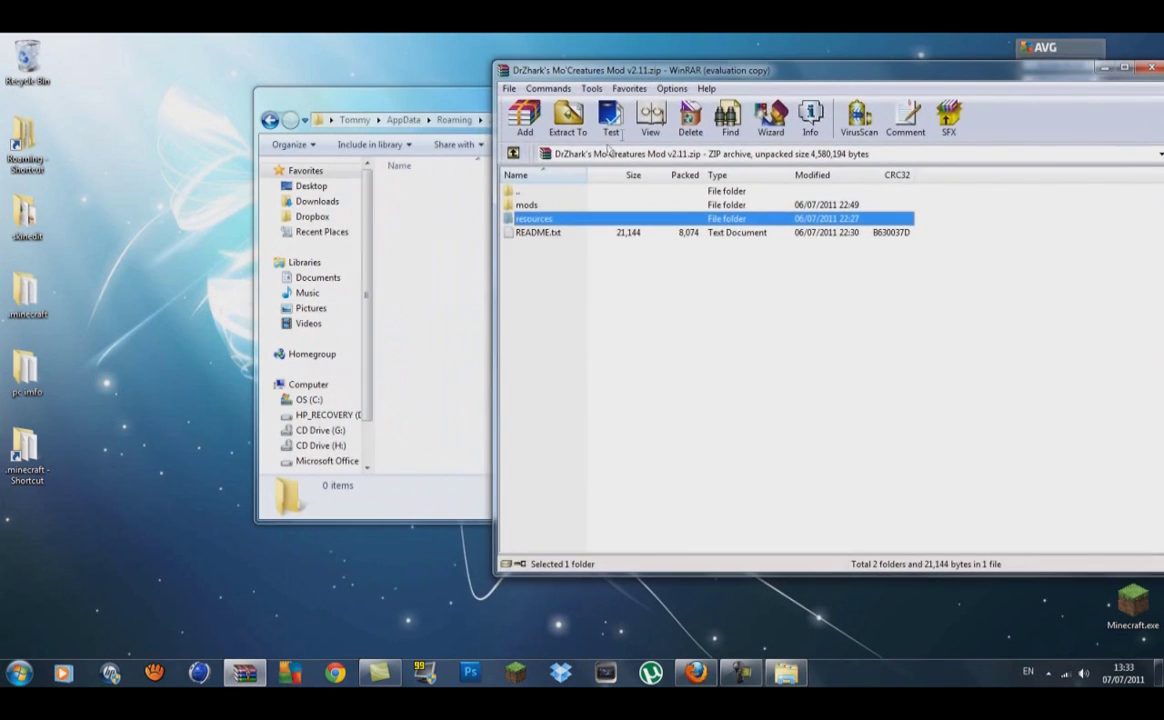
double_click(530, 206)
left_click_drag(533, 210, 450, 275)
left_click_drag(495, 64, 519, 74)
double_click(519, 74)
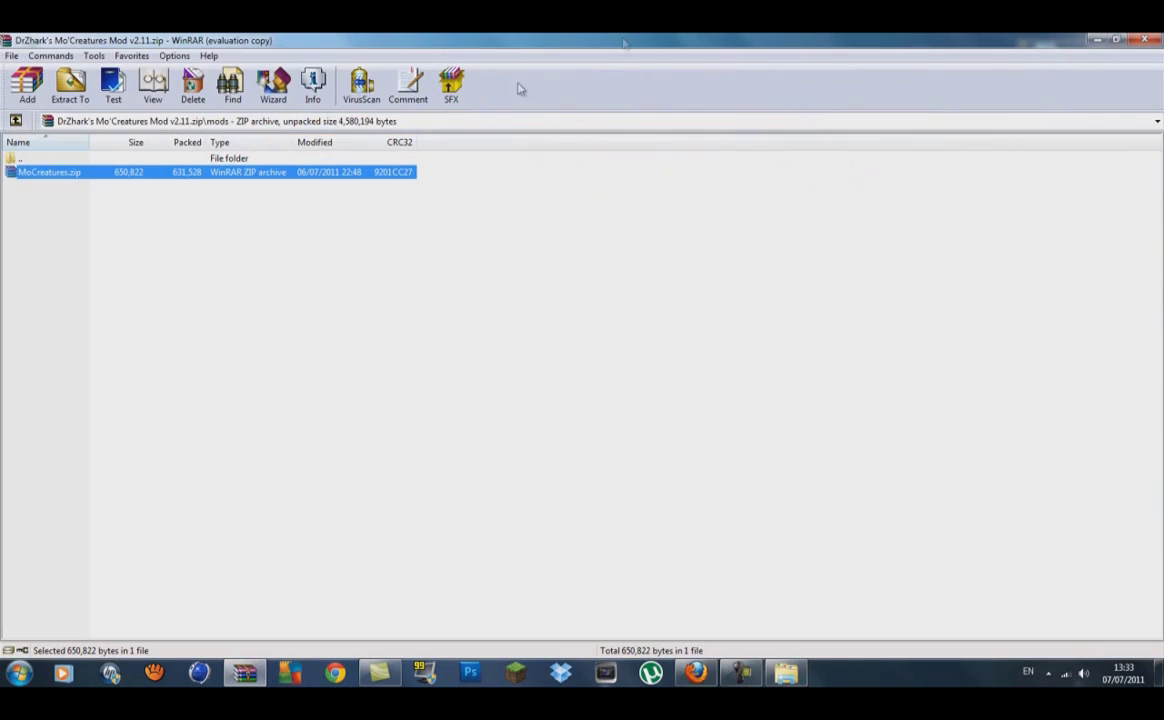
double_click(1027, 39)
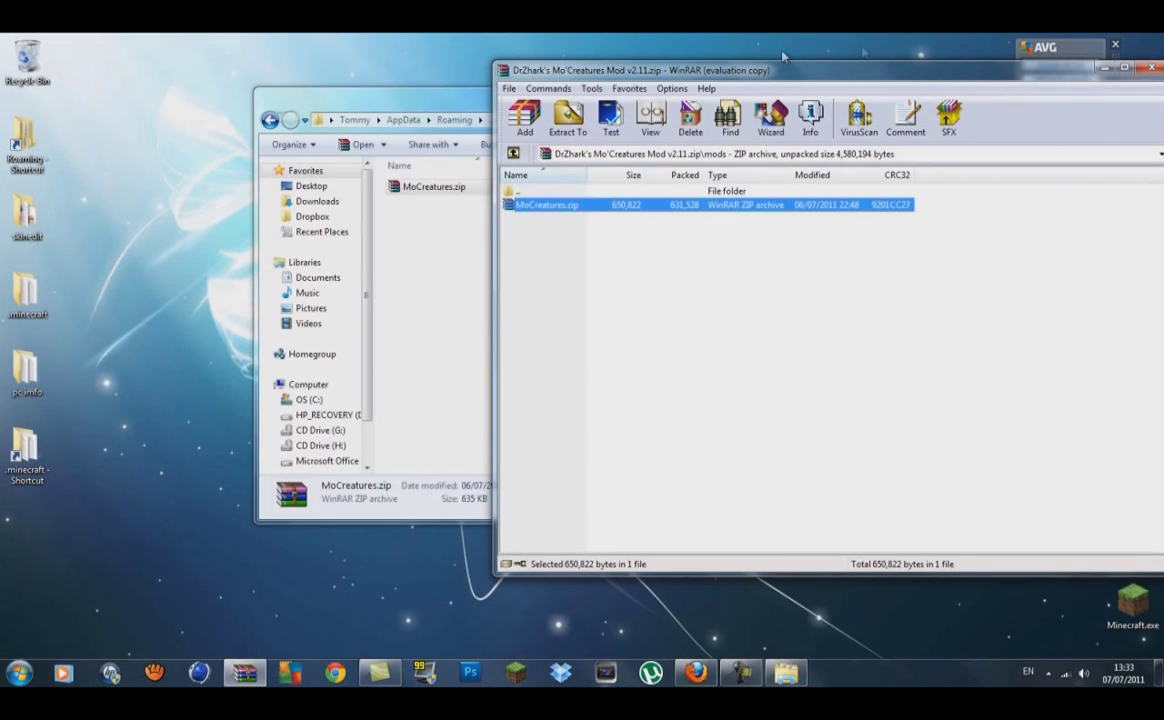
Extract the mod folder from the Mo'Creatures archive's resources folder into the .minecraft resources folder
left_click(269, 120)
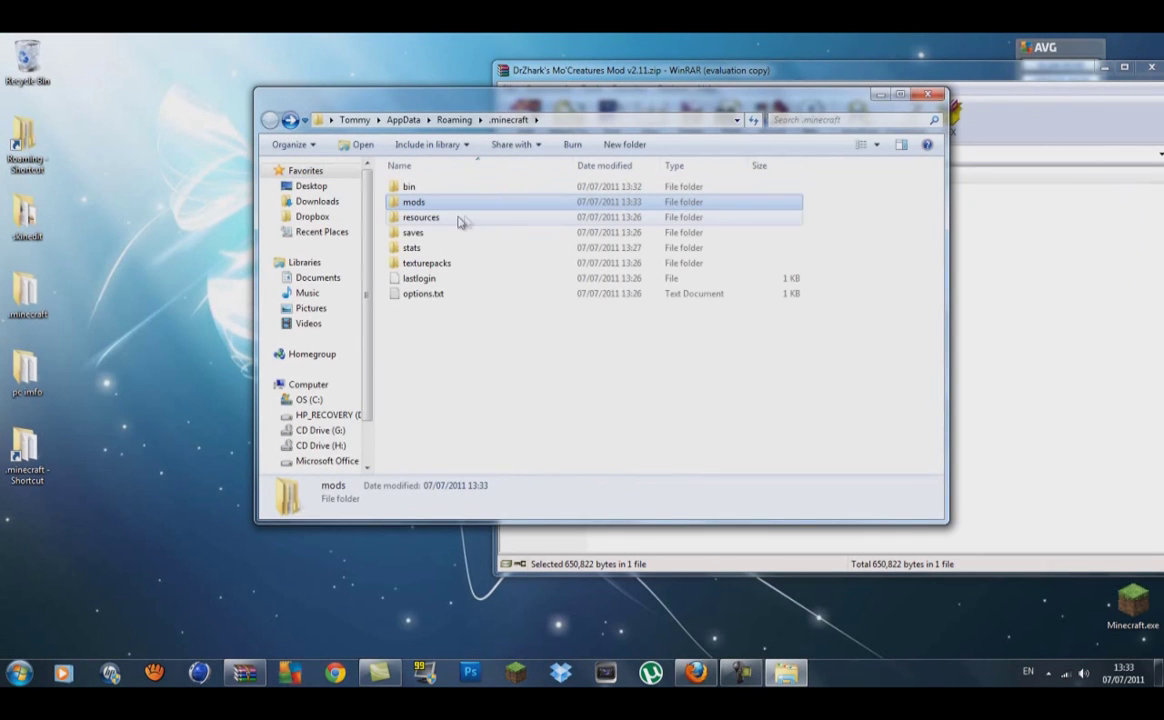
double_click(455, 221)
left_click_drag(597, 99, 510, 224)
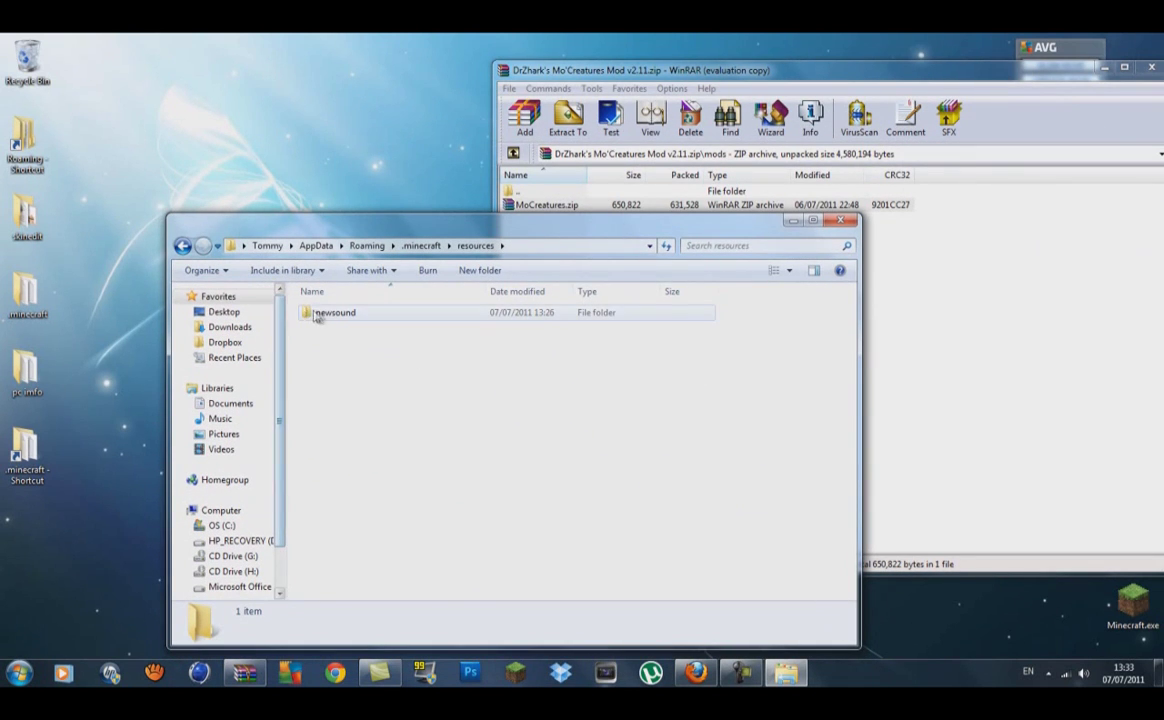
left_click_drag(550, 70, 544, 70)
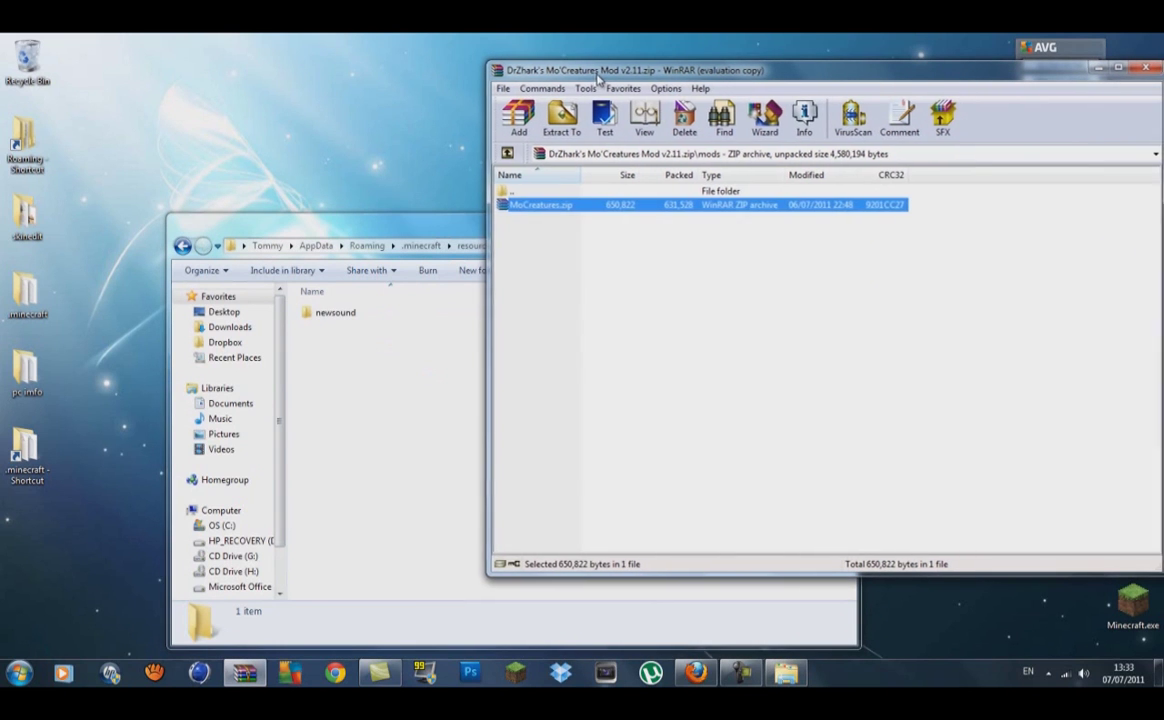
left_click(513, 193)
double_click(513, 193)
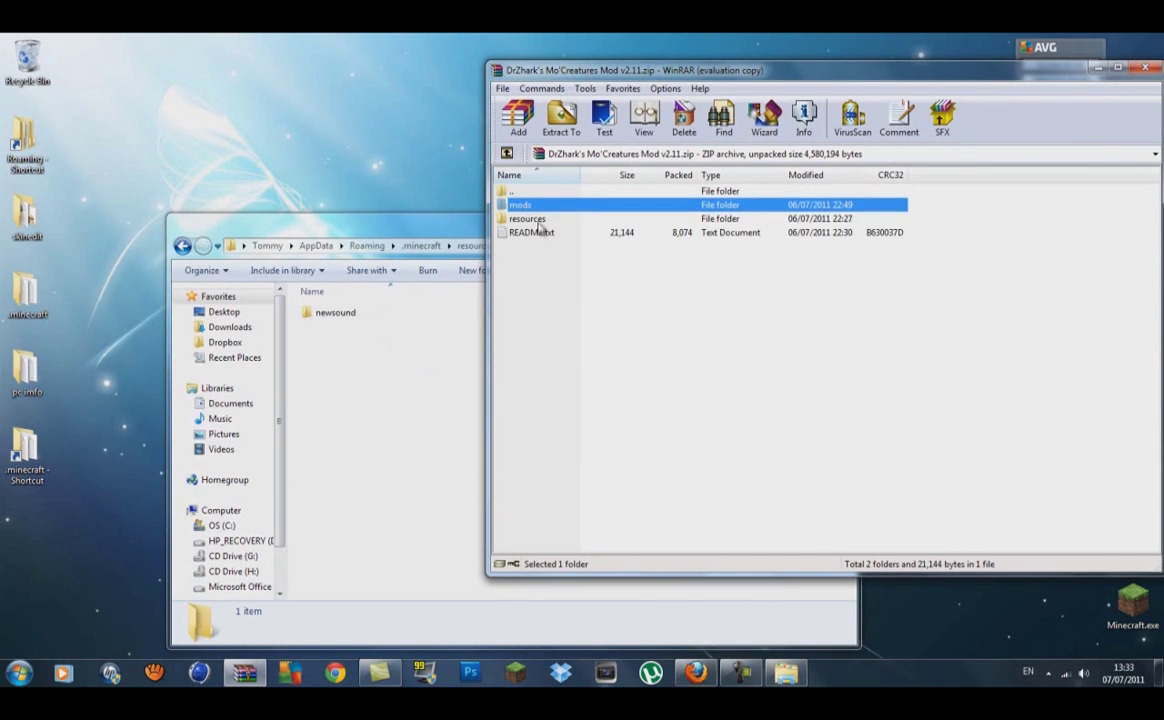
left_click(528, 219)
left_click(528, 219)
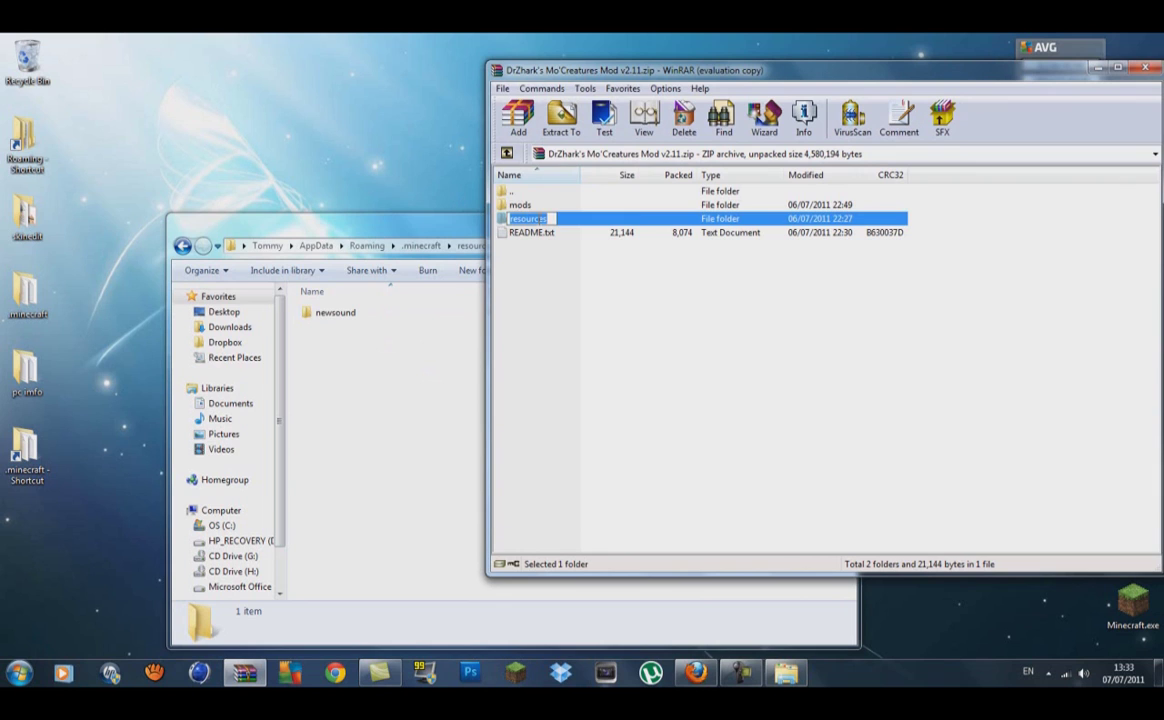
double_click(601, 219)
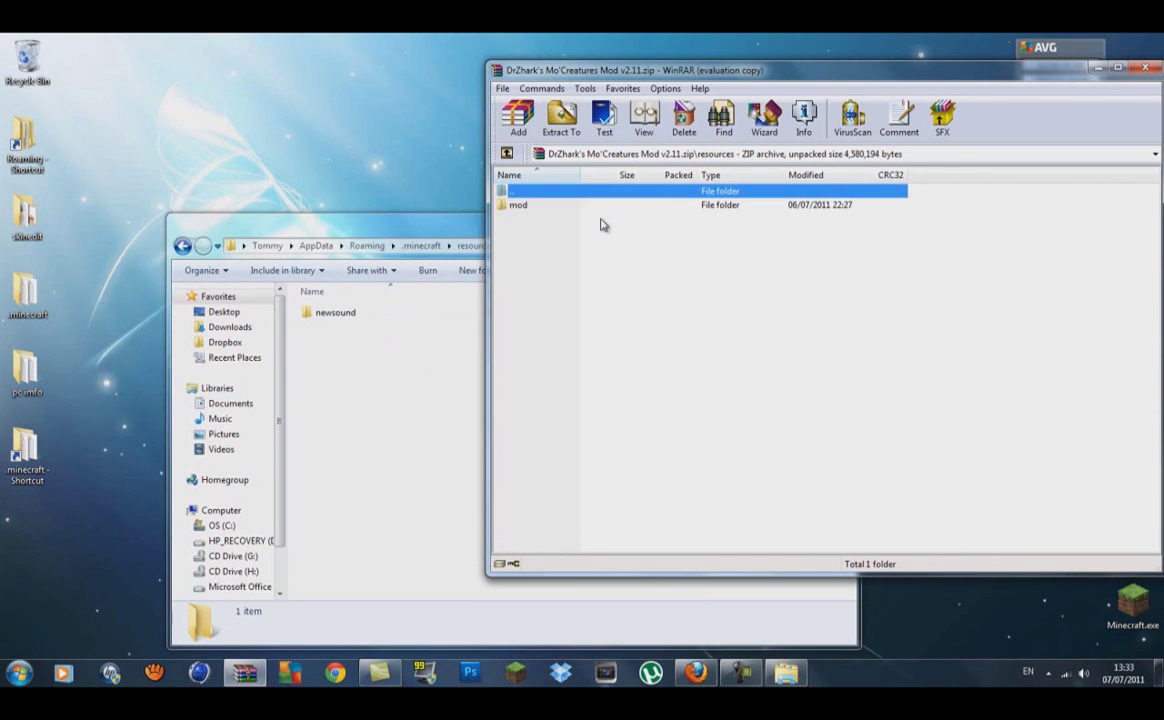
left_click(595, 206)
left_click_drag(595, 207, 525, 205)
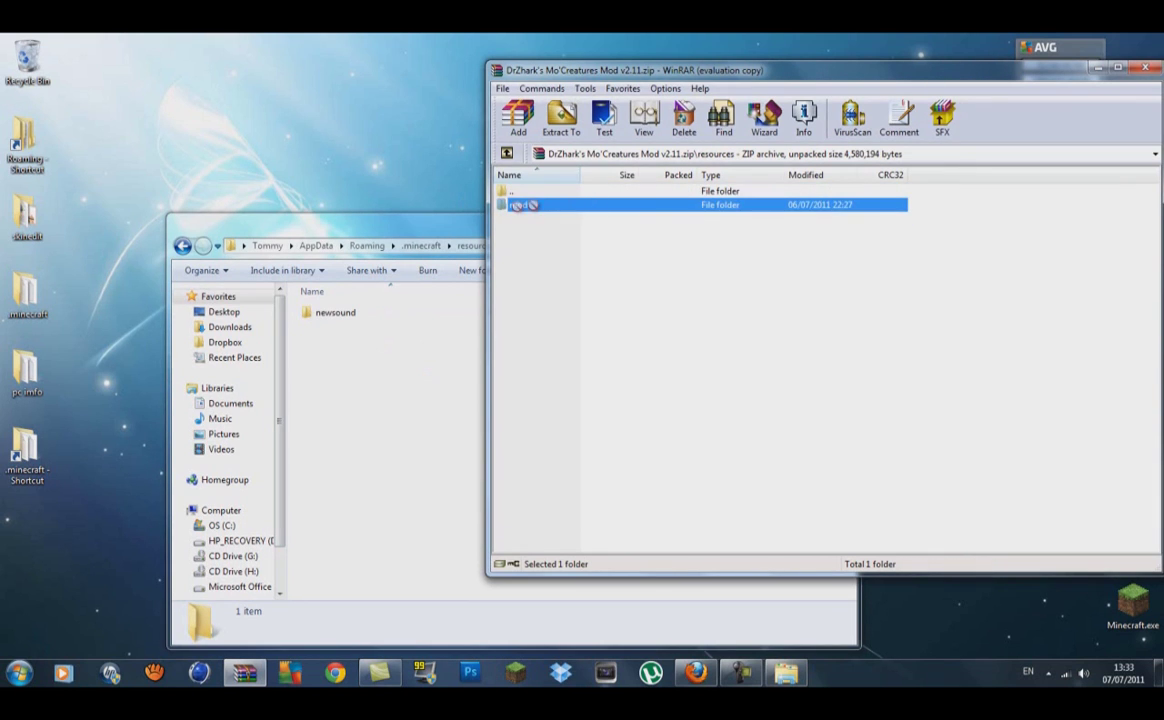
left_click_drag(378, 414, 377, 416)
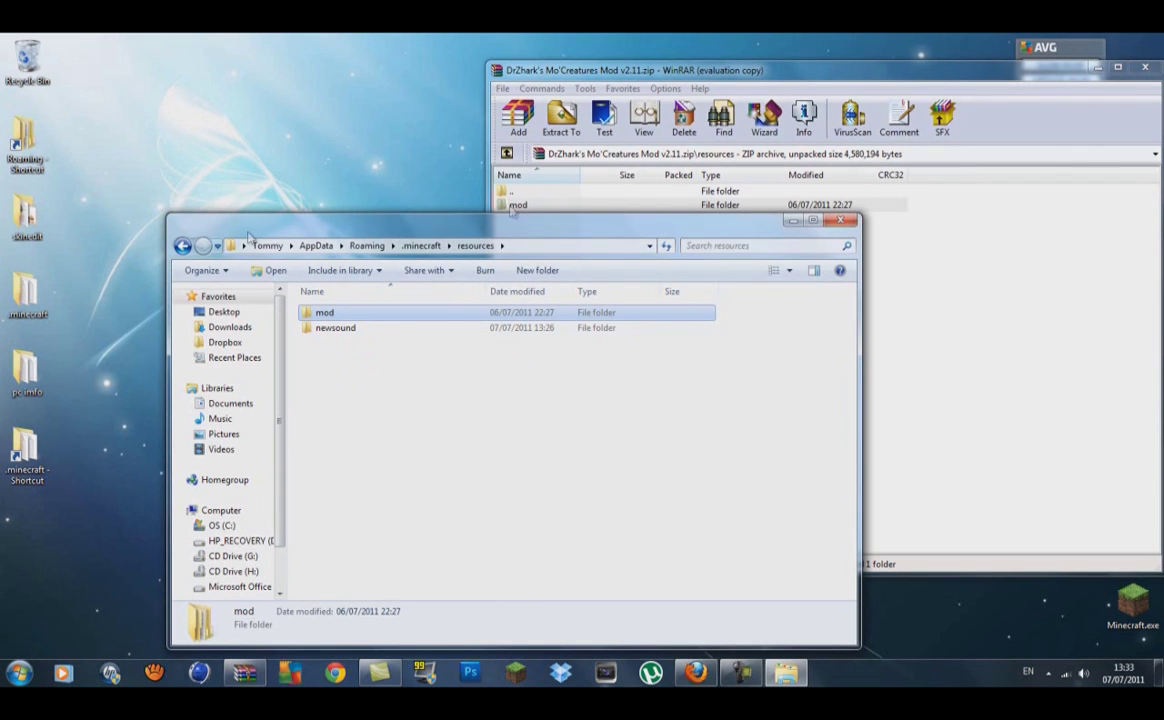
Close the .minecraft resources folder and the Mo'Creatures archive
left_click(840, 220)
left_click_drag(861, 83, 488, 91)
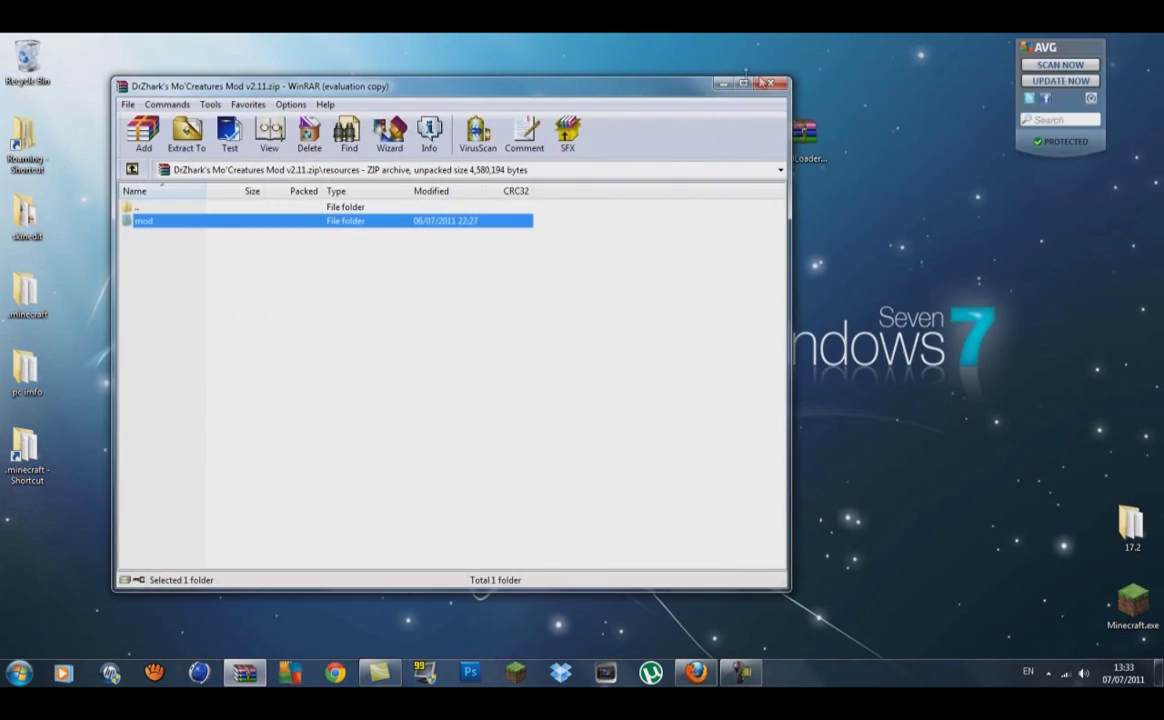
left_click(771, 76)
Launch Minecraft, allowing the program to run, and log in with the remembered account
left_click(529, 664)
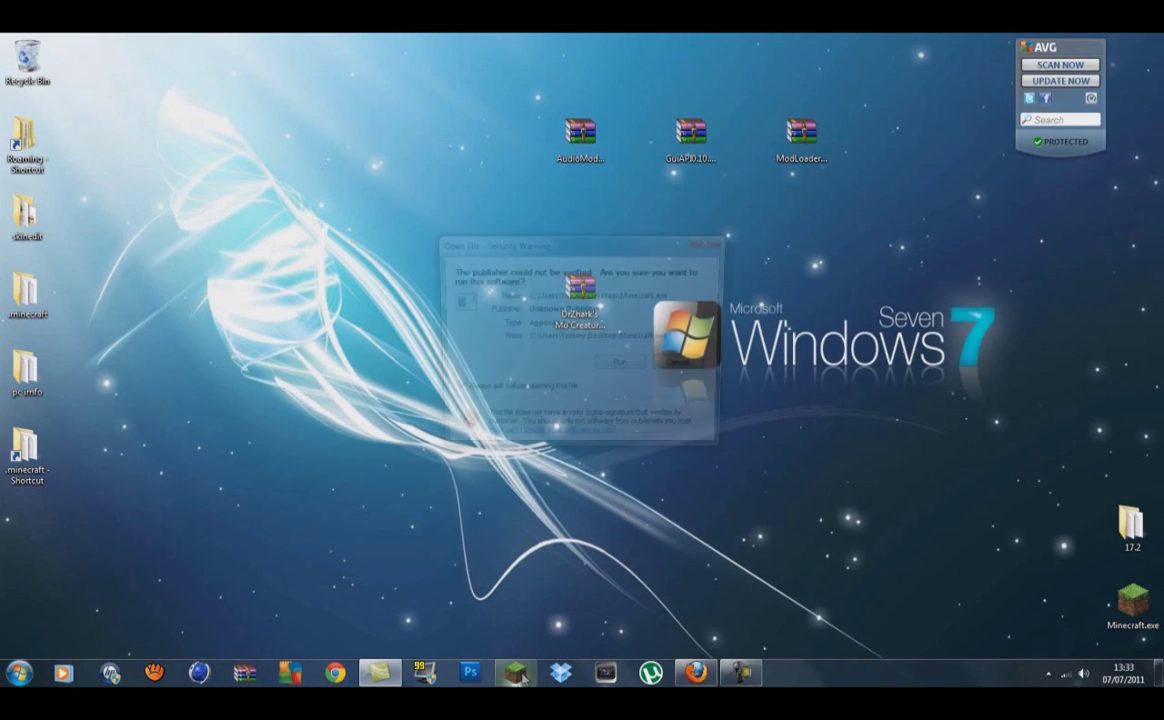
left_click(622, 366)
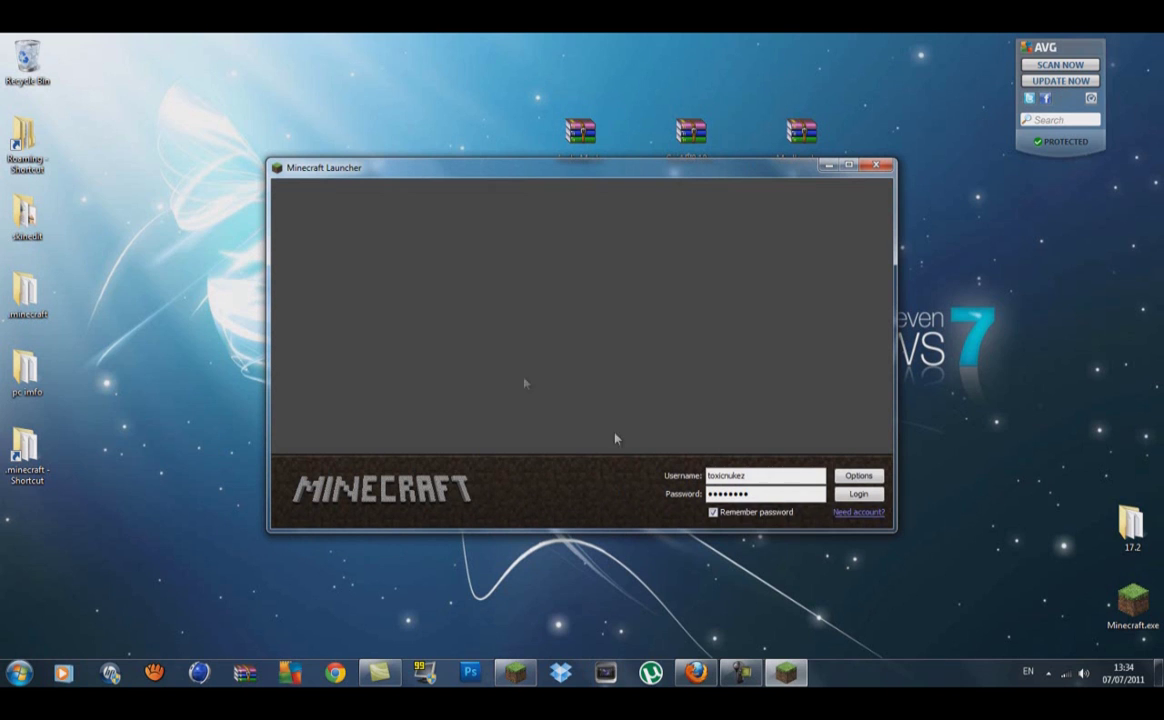
left_click(872, 496)
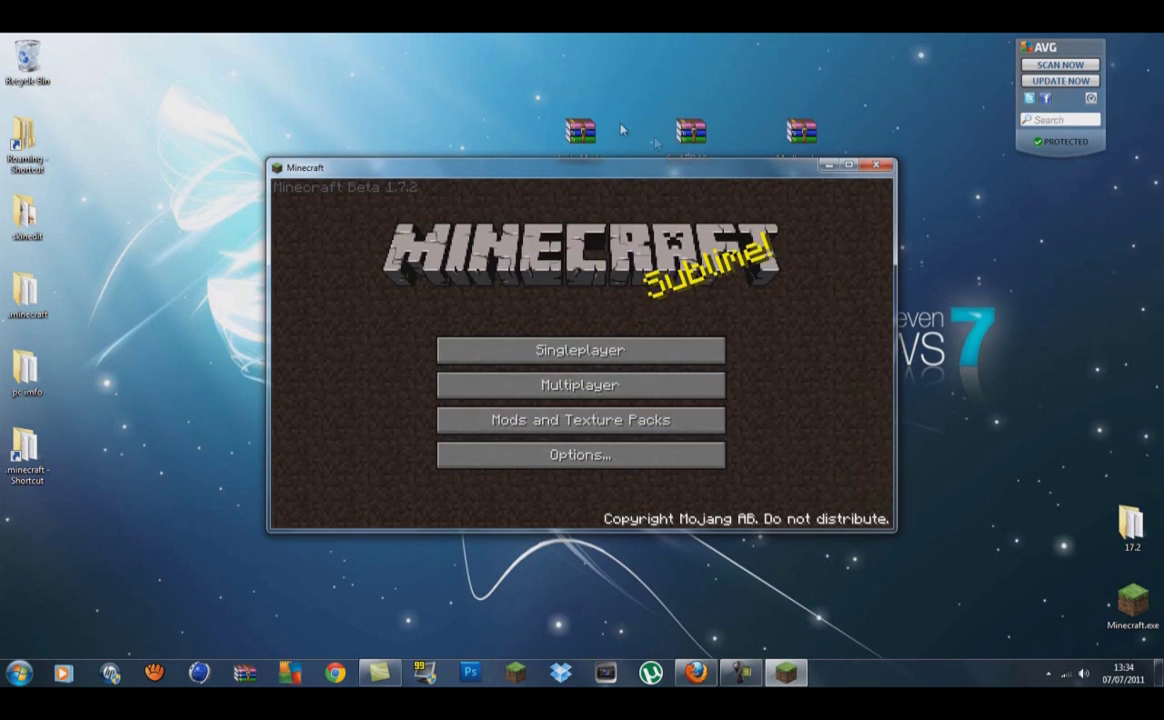
Create a new singleplayer world and enter it
left_click(630, 349)
left_click(626, 466)
left_click(600, 437)
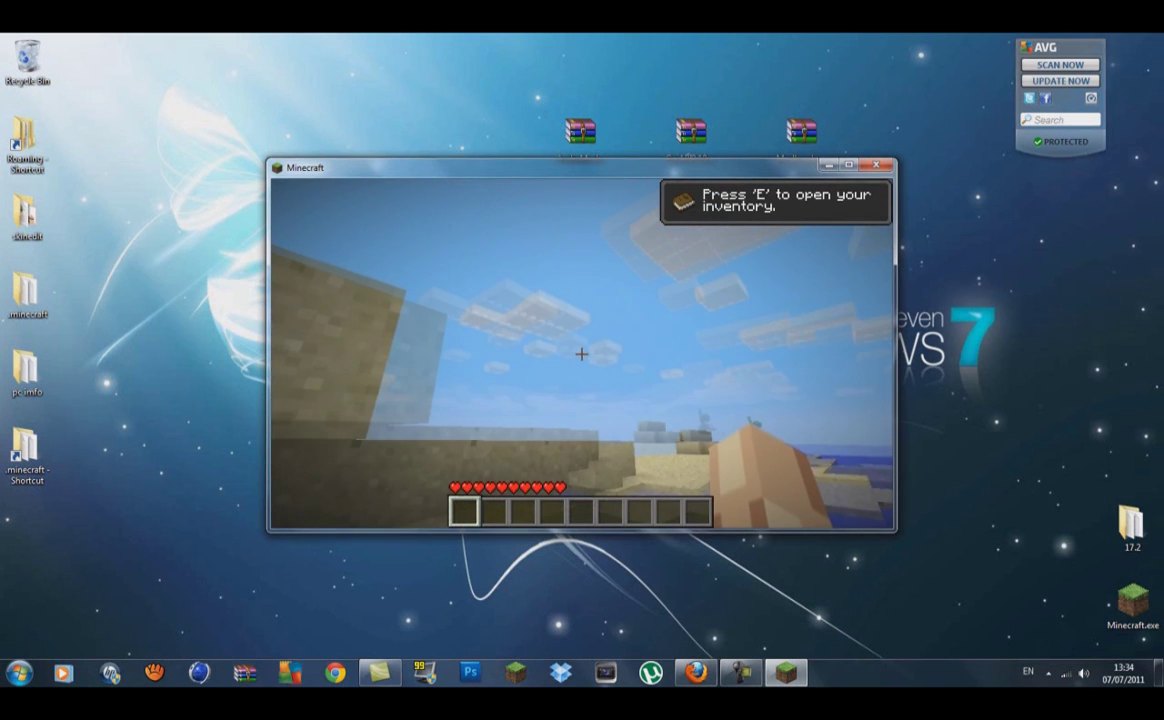
Pause the game and change the graphics quality and render distance in the video settings
key("Escape")
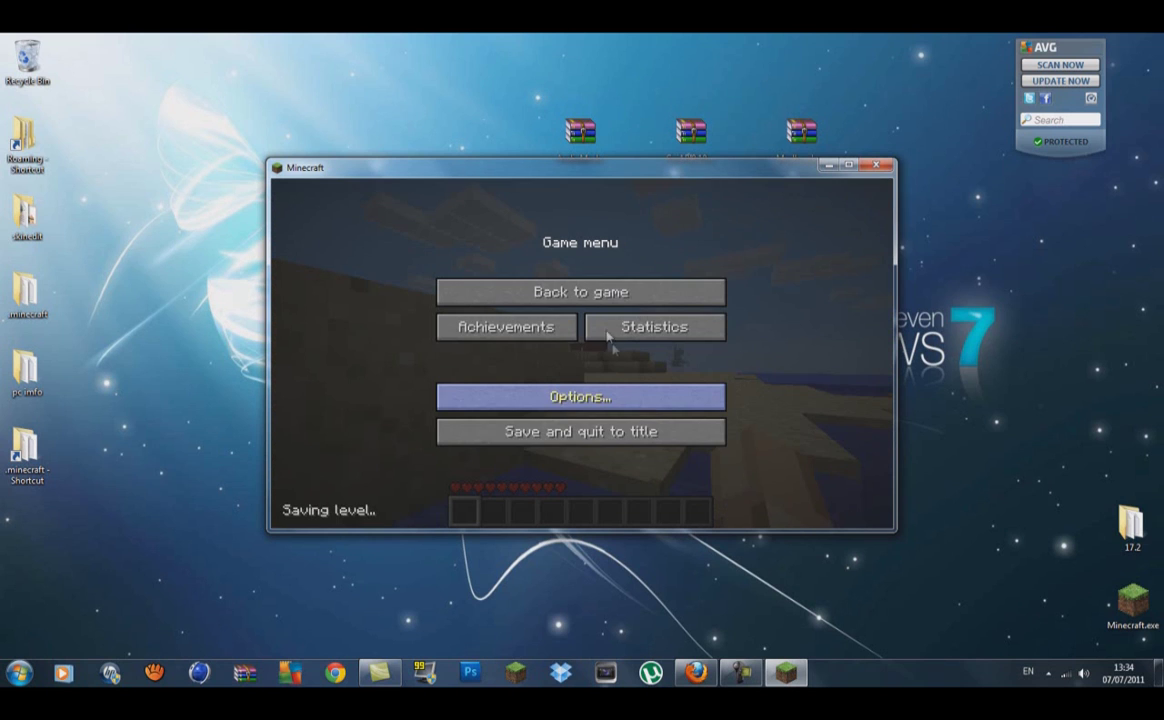
left_click(632, 400)
left_click(627, 388)
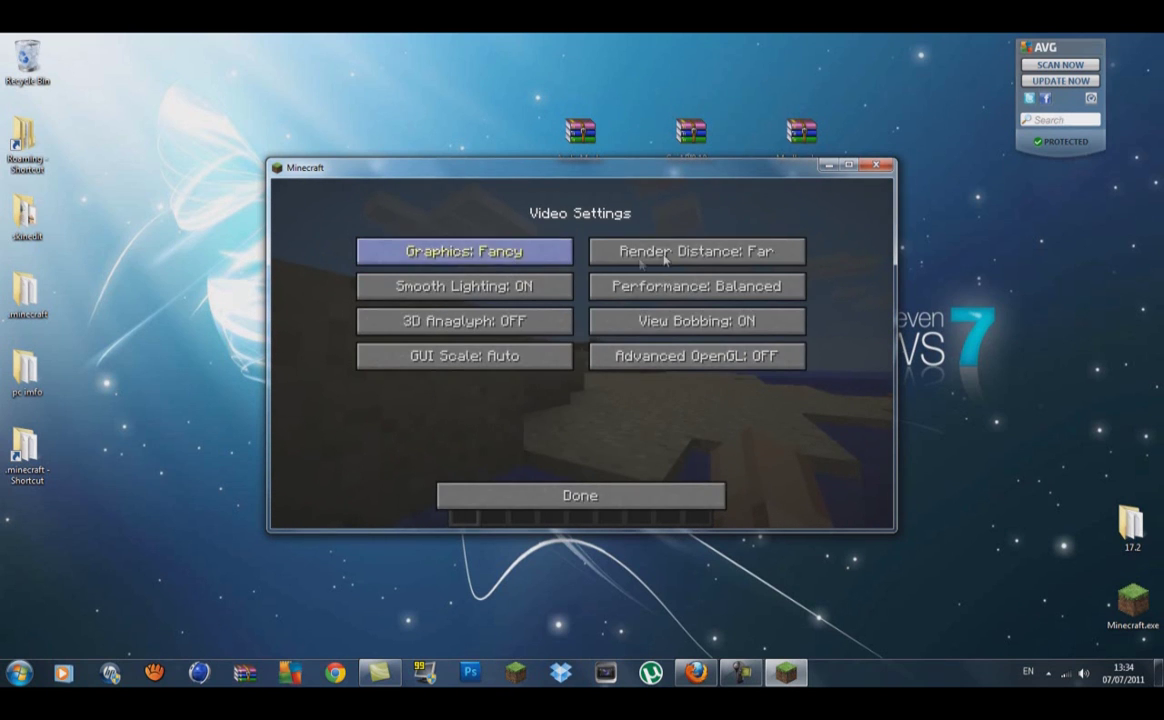
left_click(470, 250)
left_click(697, 251)
left_click(637, 492)
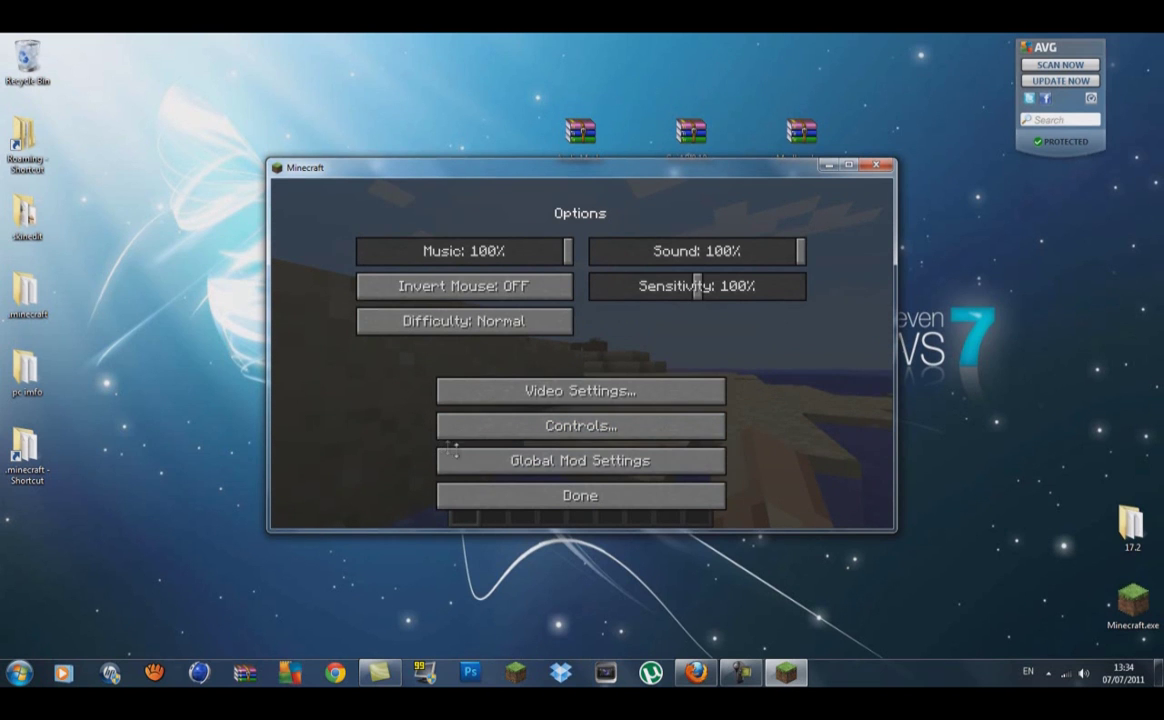
Check the Global Mod Settings and return to the game
left_click(535, 463)
left_click(547, 500)
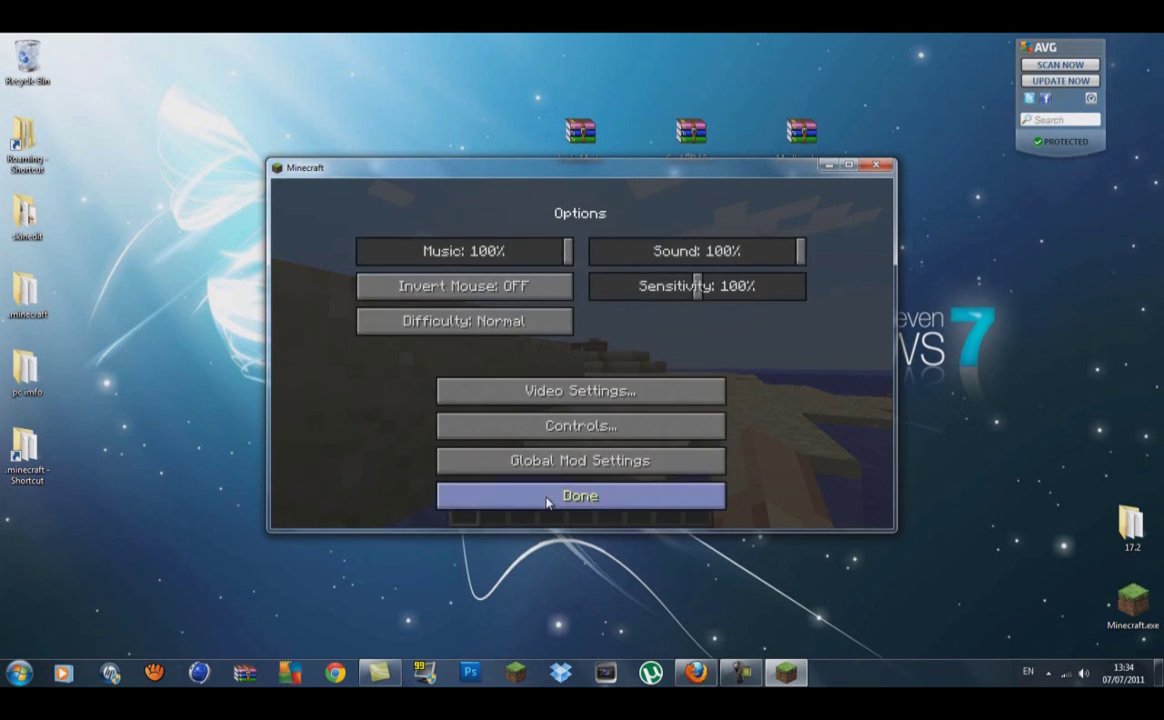
left_click(550, 494)
left_click(520, 291)
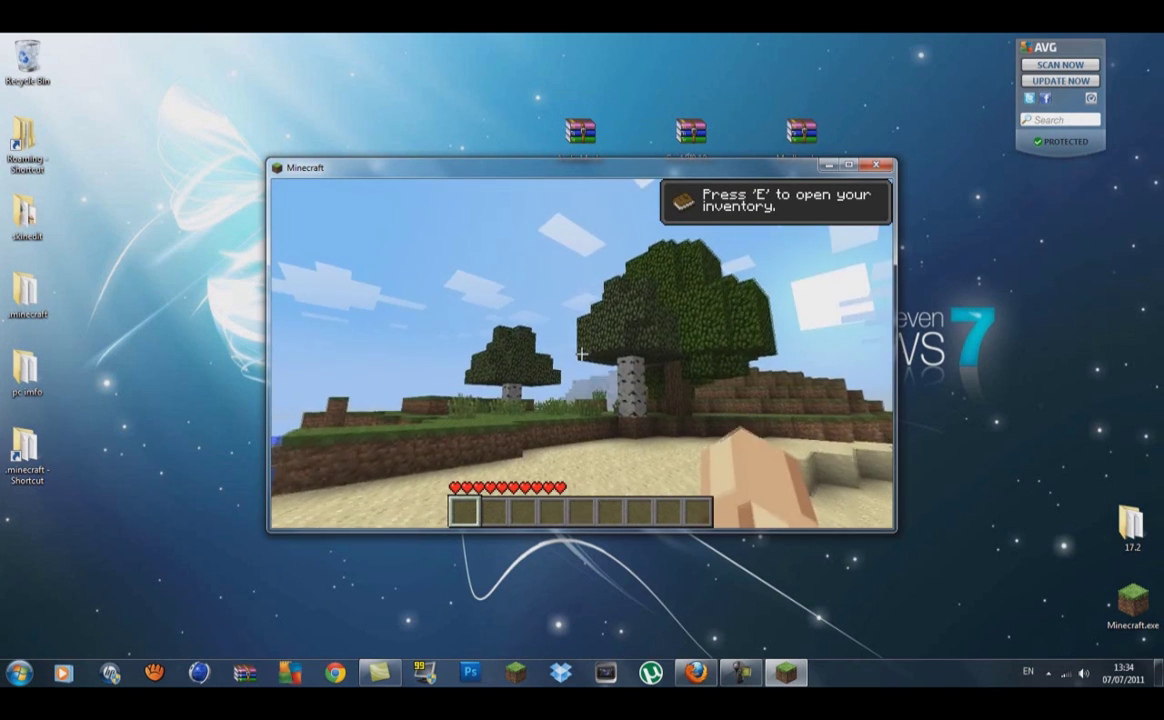
Explore the grassland and shoreline of the new world on foot, looking for creatures added by the mod
key("w")
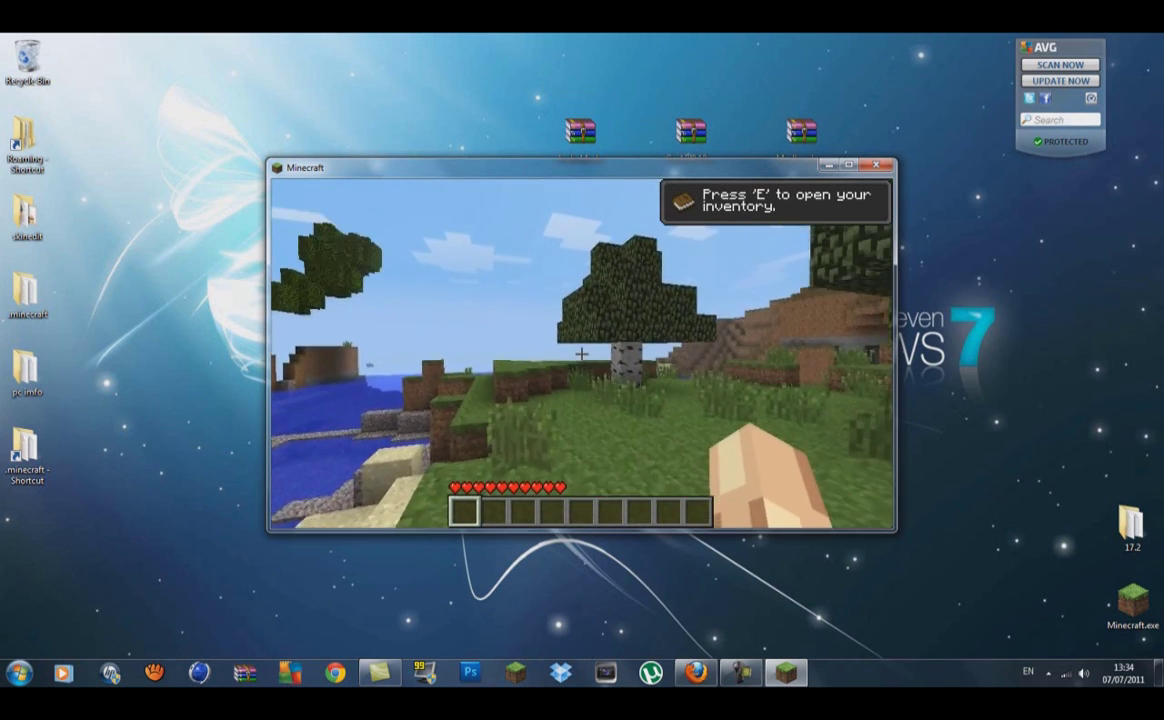
key("w")
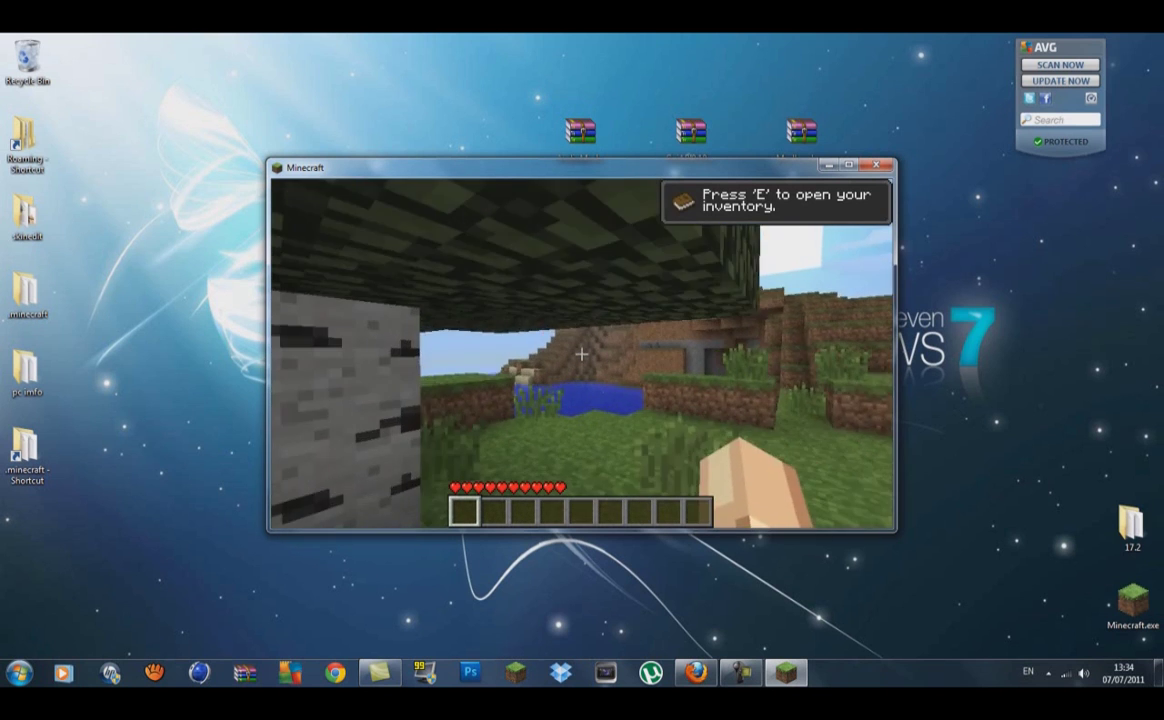
key("w")
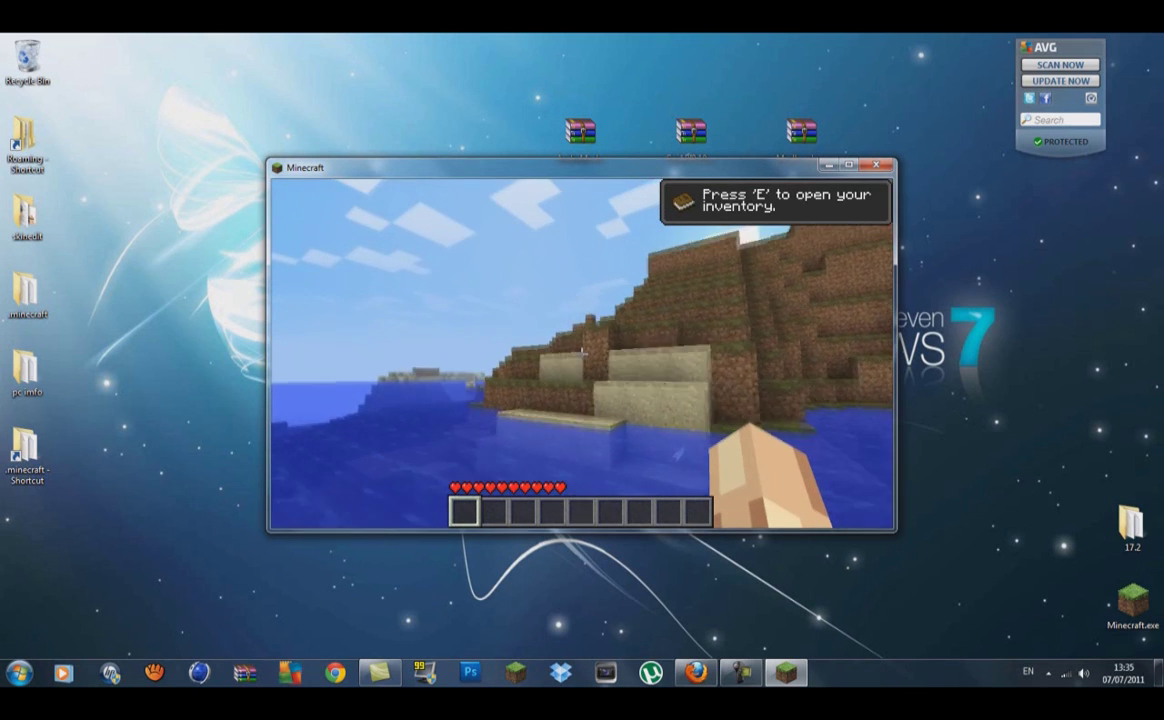
key("w")
scroll(581, 345, "down", 2)
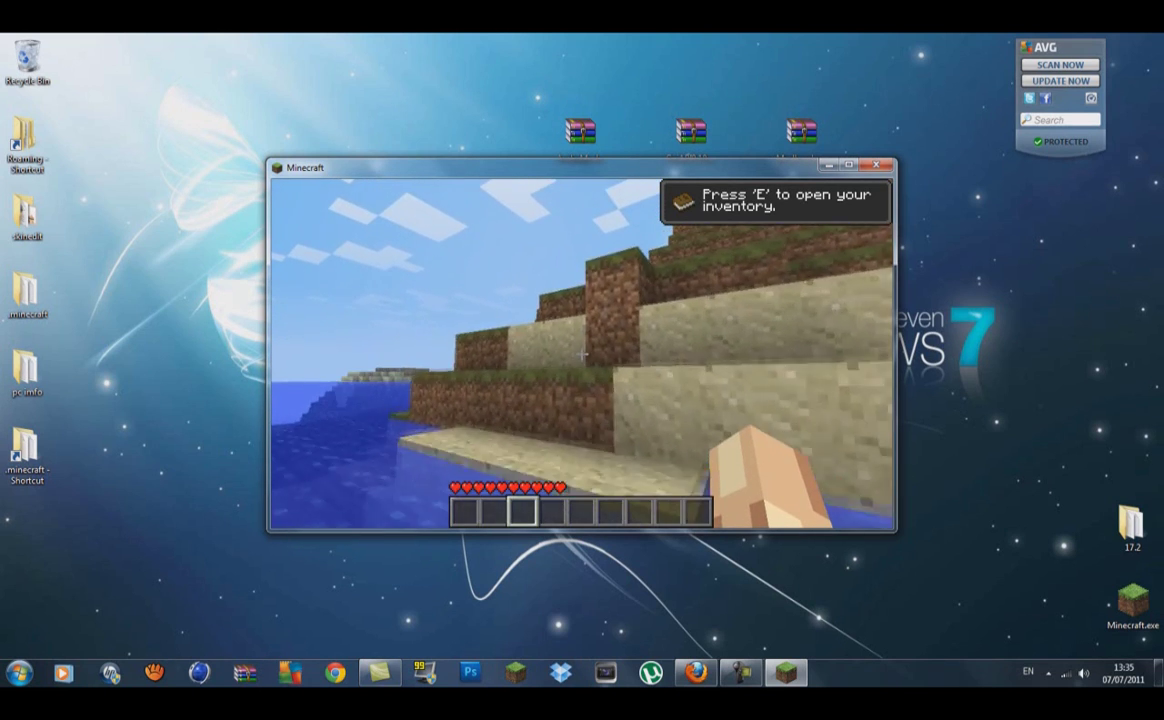